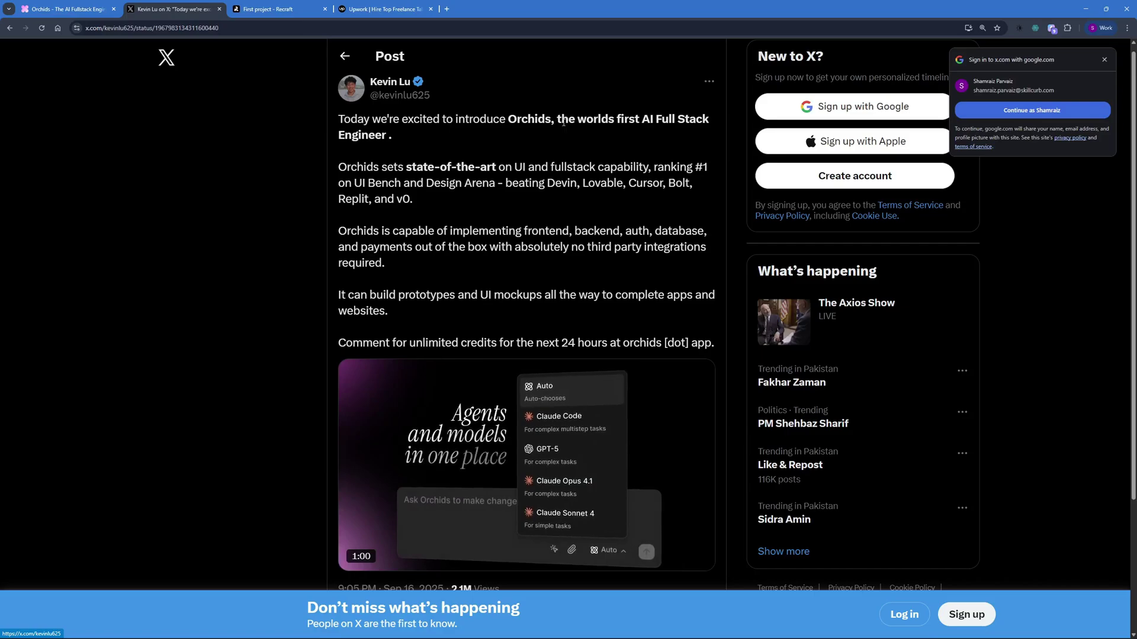
# Highlight the tweet's 'world's first AI Full Stack' and state-of-the-art Bench and Design Arena claims.
pyautogui.moveTo(563, 122); pyautogui.dragTo(708, 120)
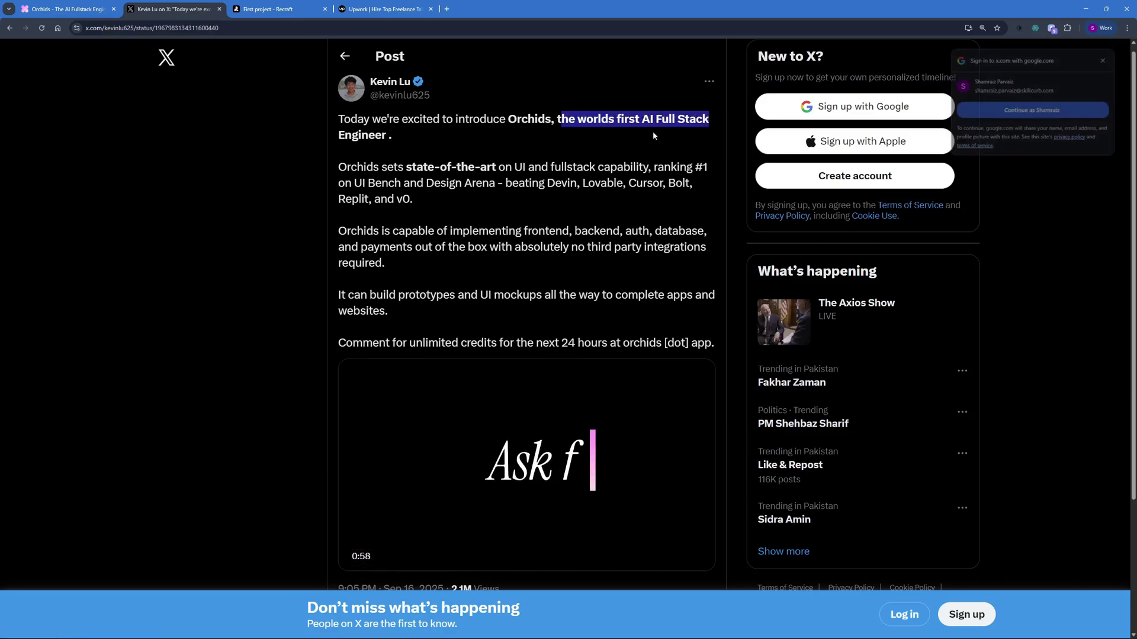
pyautogui.click(392, 147)
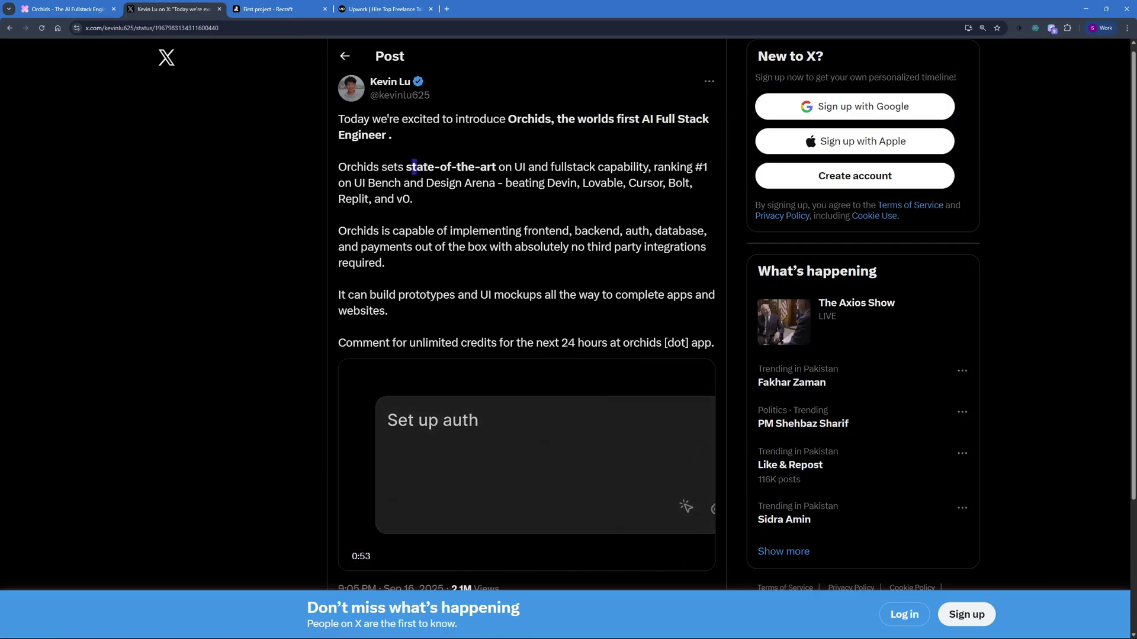
pyautogui.moveTo(414, 167); pyautogui.dragTo(663, 169)
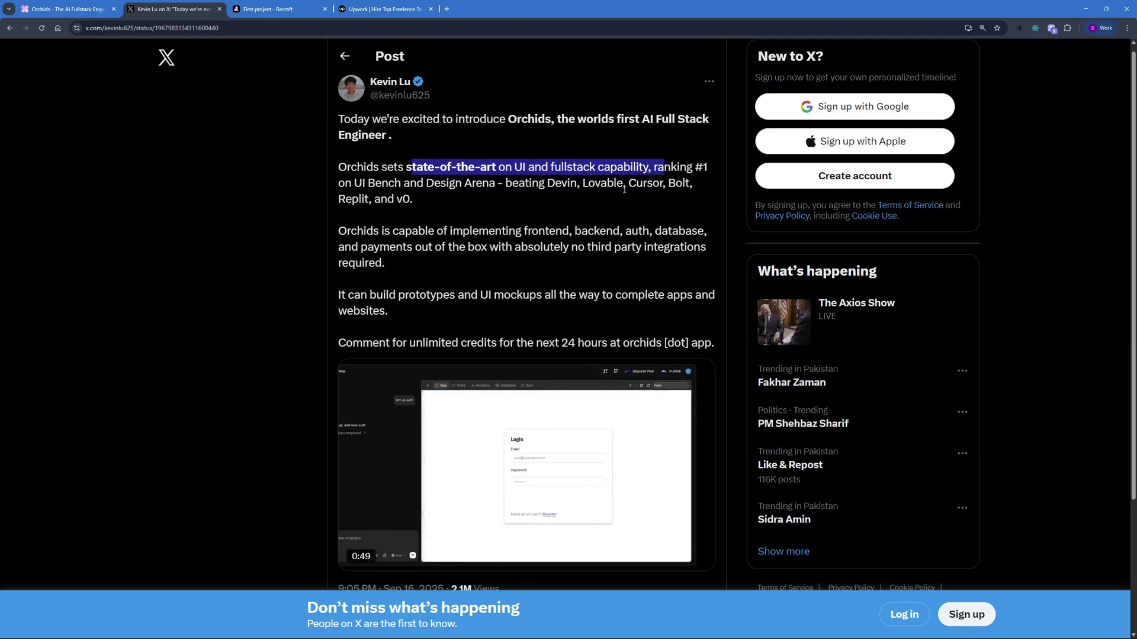
pyautogui.moveTo(367, 183); pyautogui.dragTo(512, 183)
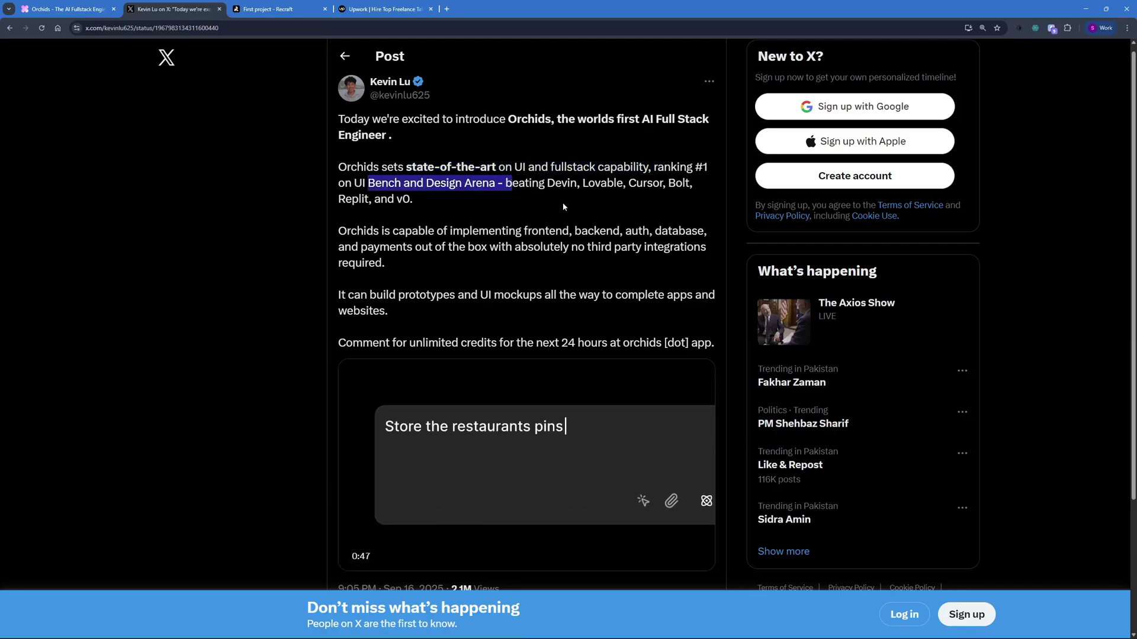
pyautogui.click(570, 206)
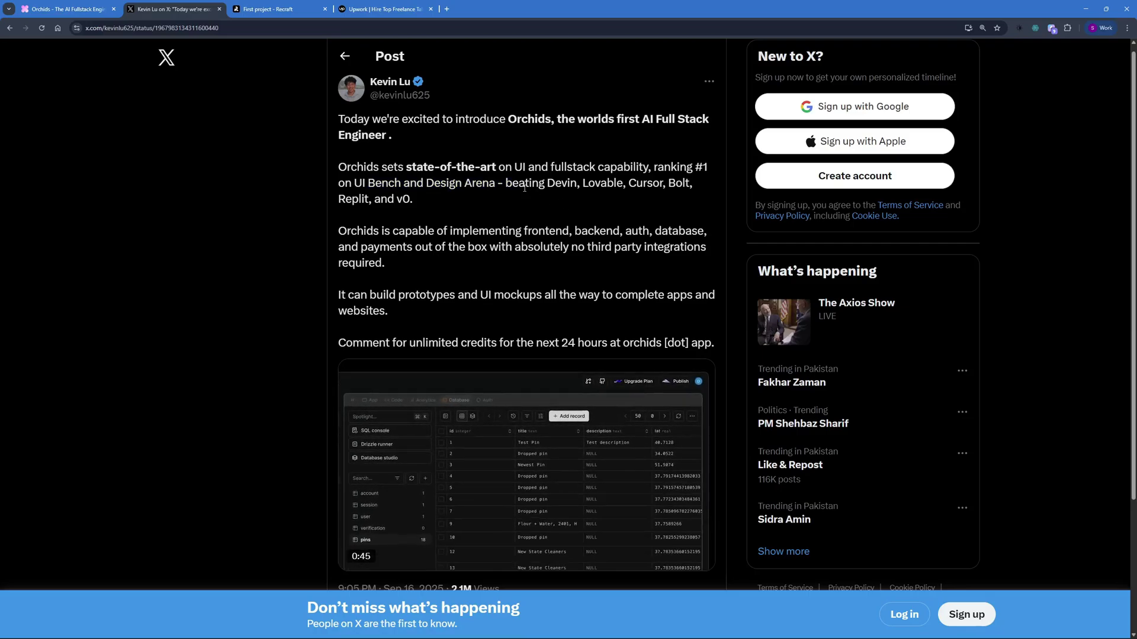
# Highlight the competitors Orchids claims to beat, then go to the Orchids homepage.
pyautogui.moveTo(668, 183); pyautogui.dragTo(659, 183)
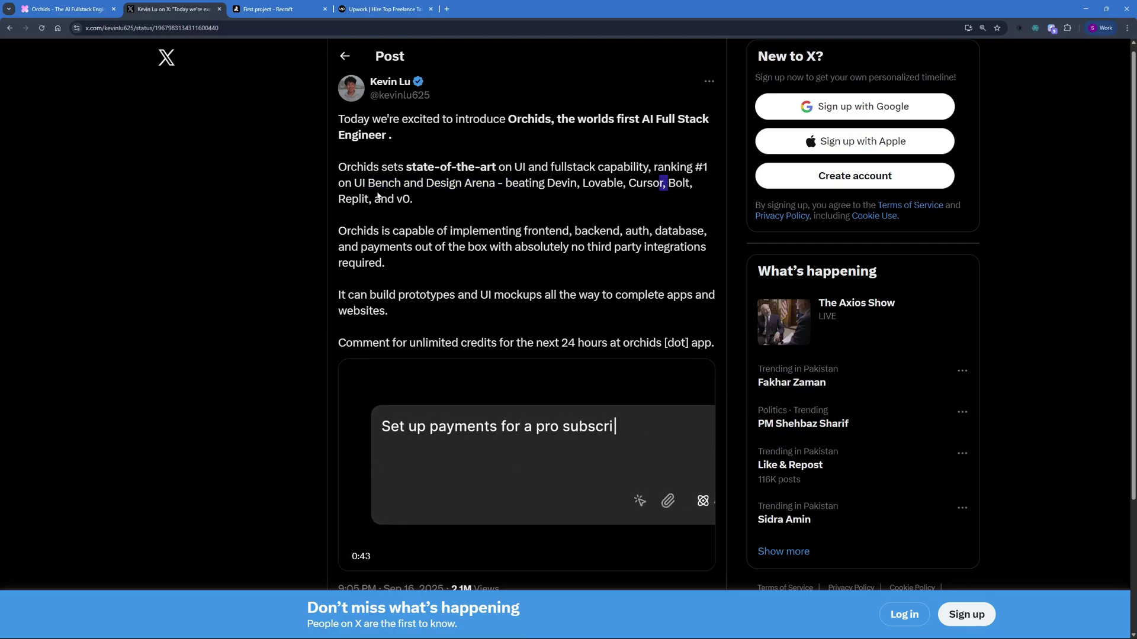
pyautogui.moveTo(365, 199); pyautogui.dragTo(452, 196)
pyautogui.click(452, 196)
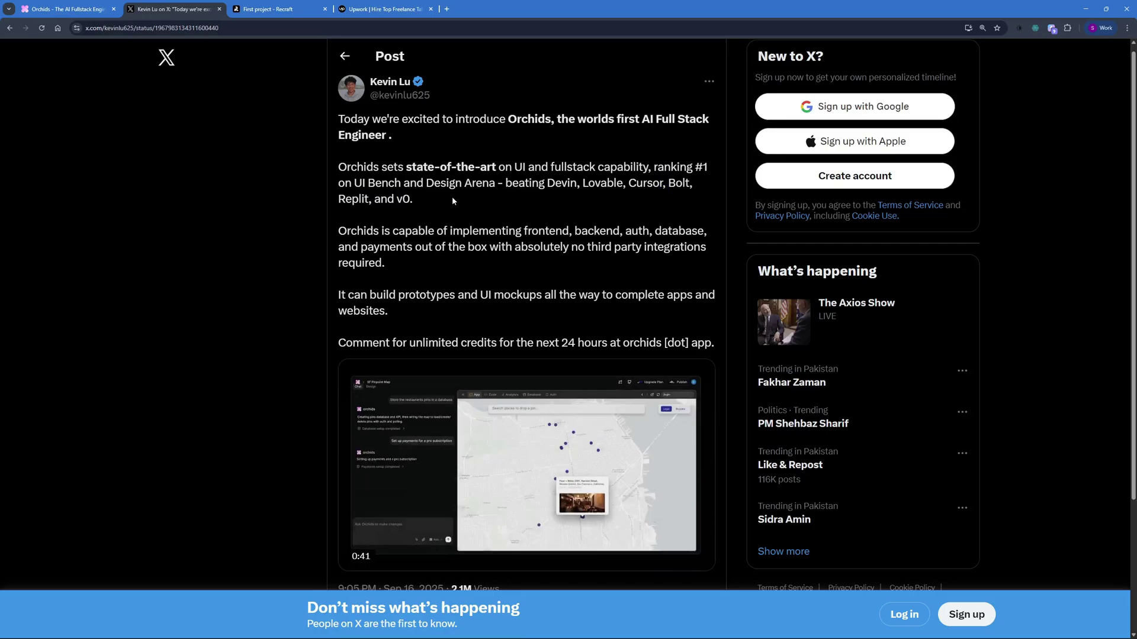
pyautogui.scroll(-2, 452, 197)
pyautogui.click(66, 9)
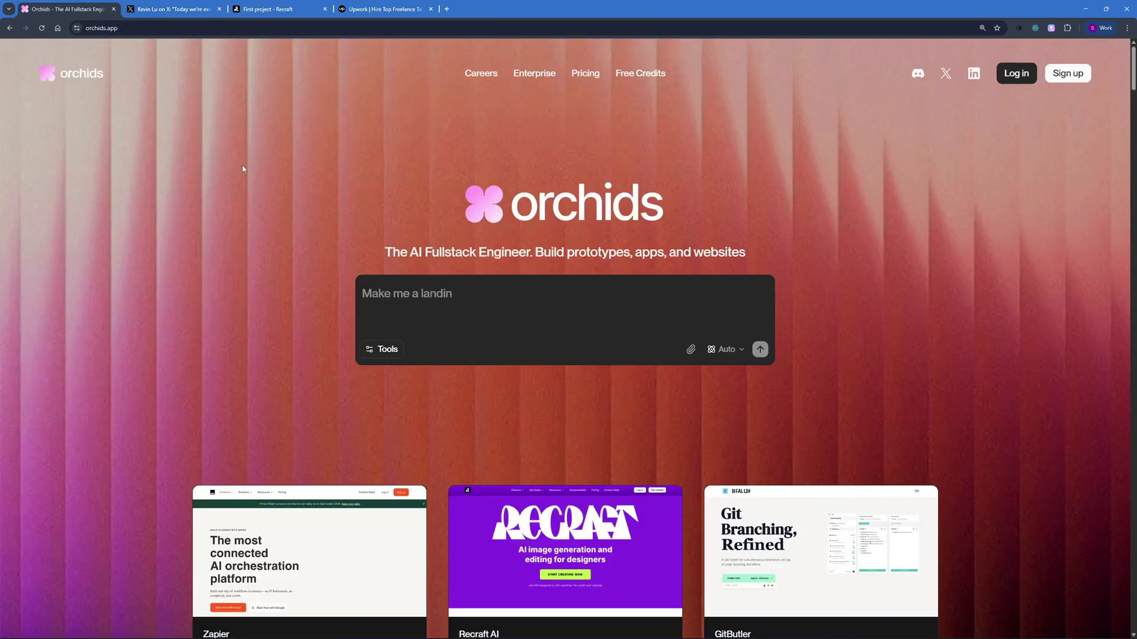
pyautogui.click(250, 6)
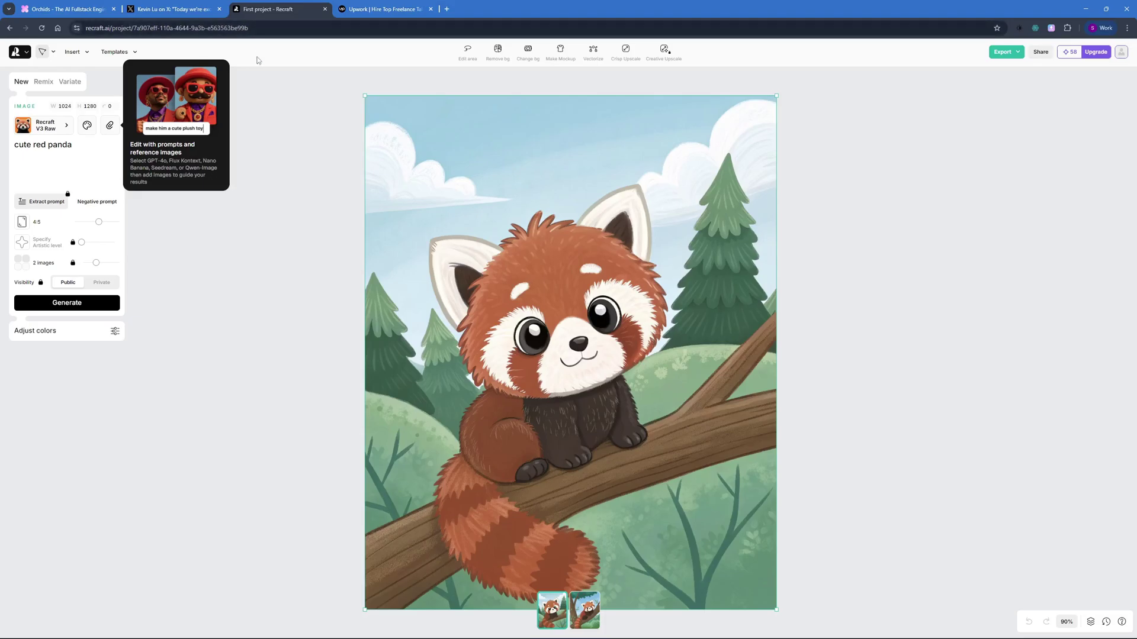
pyautogui.click(357, 4)
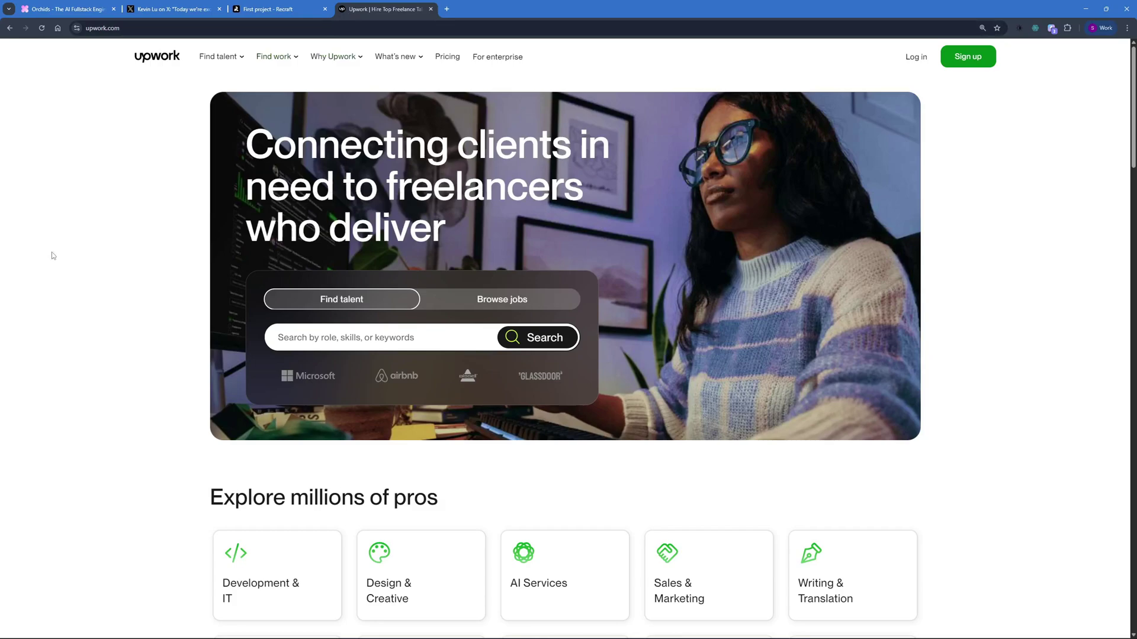
pyautogui.hotkey('ctrl', '1')
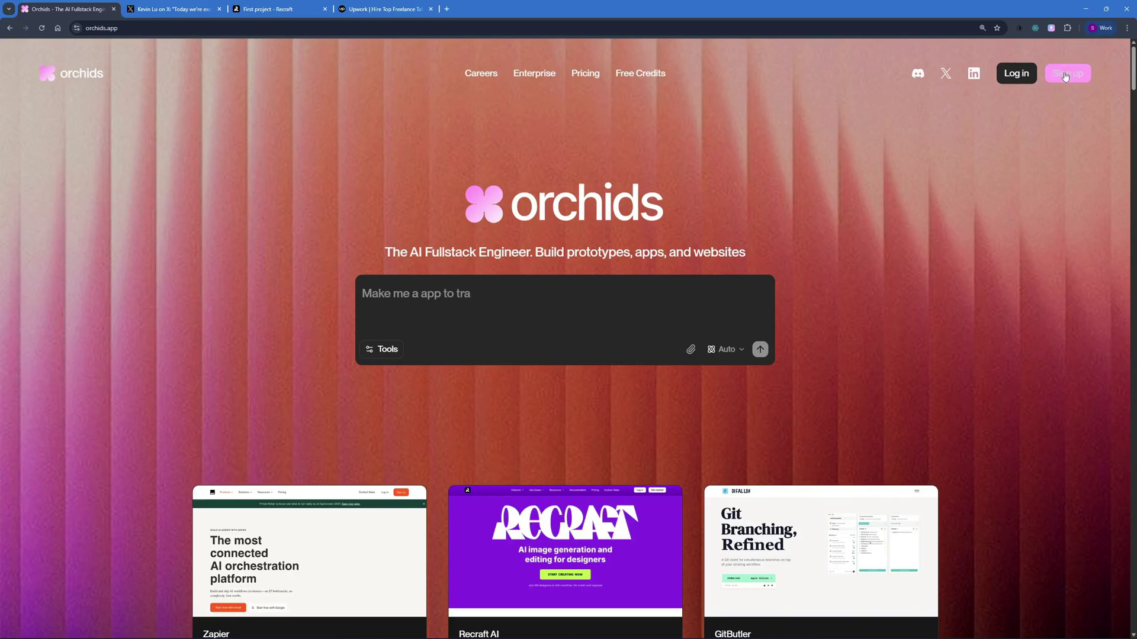
# Check the account's plan and credits, then look over the prompt tools list.
pyautogui.click(1033, 76)
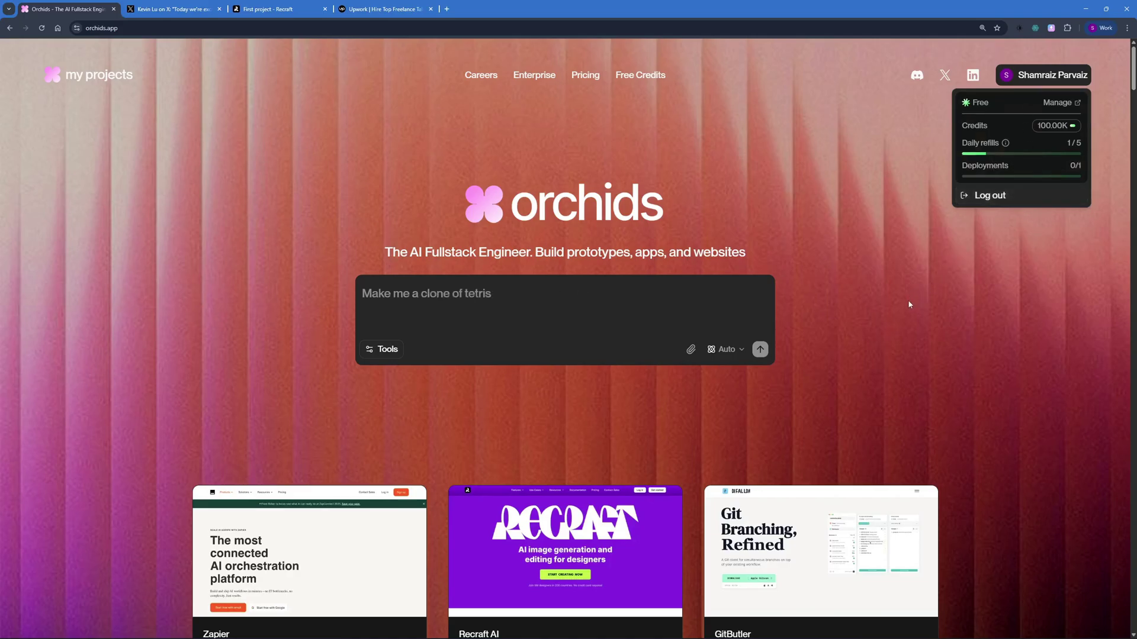
pyautogui.scroll(-2, 839, 273)
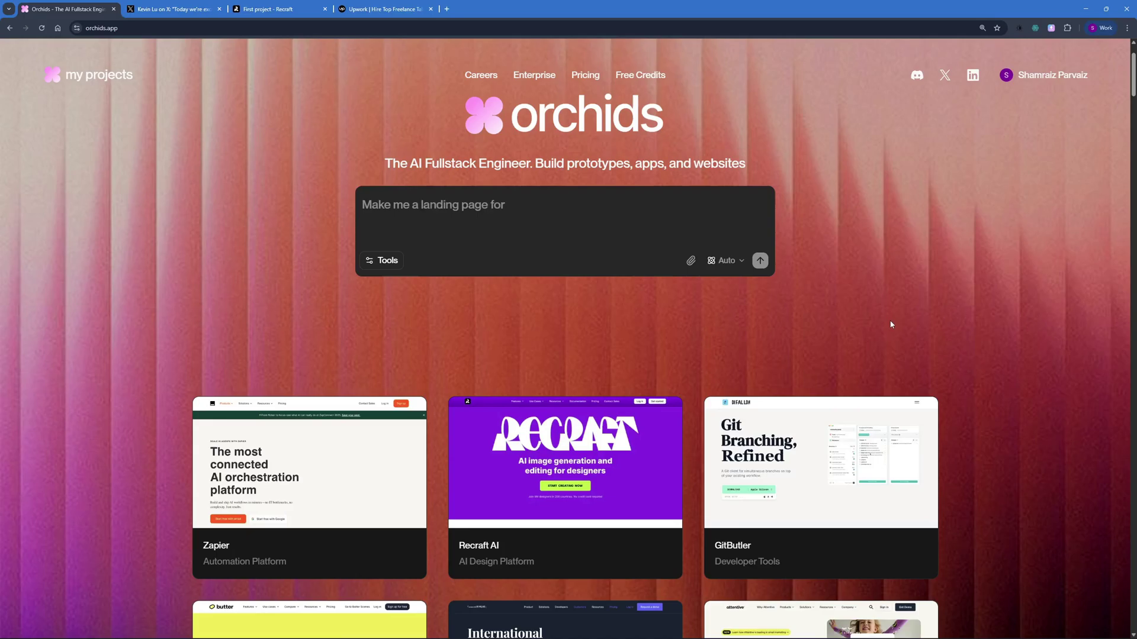
pyautogui.scroll(1, 846, 353)
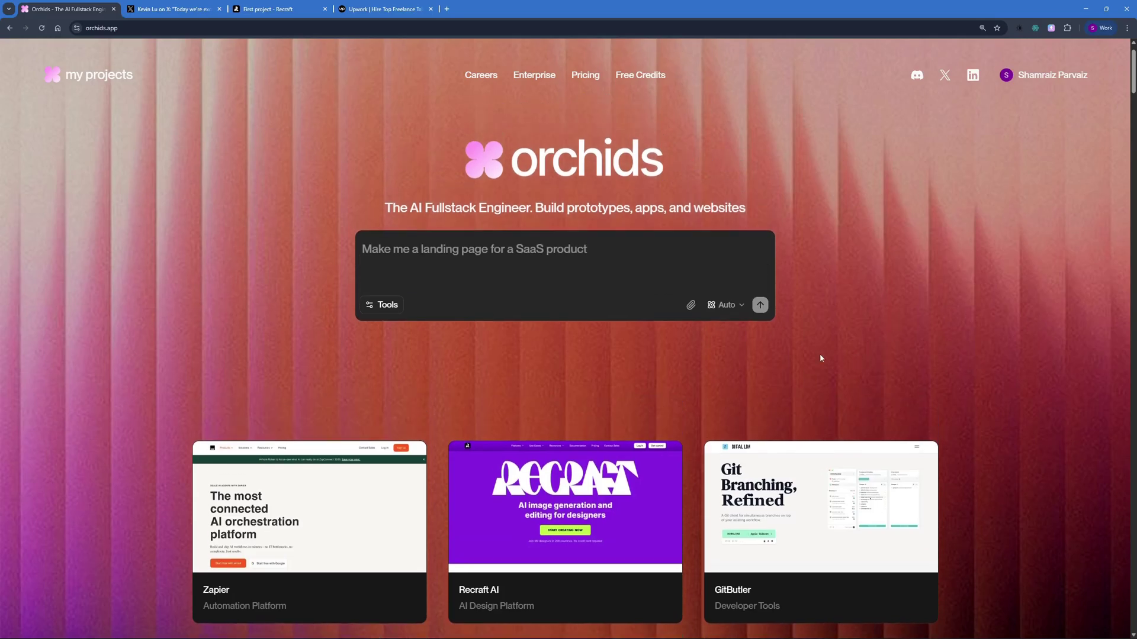
pyautogui.click(392, 309)
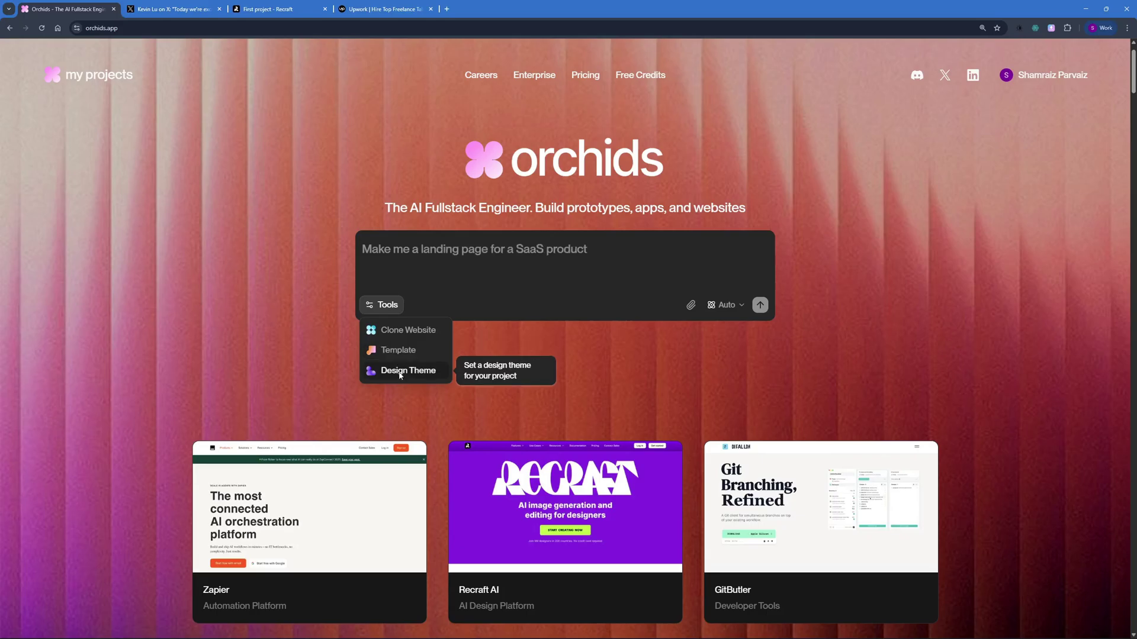
pyautogui.click(584, 365)
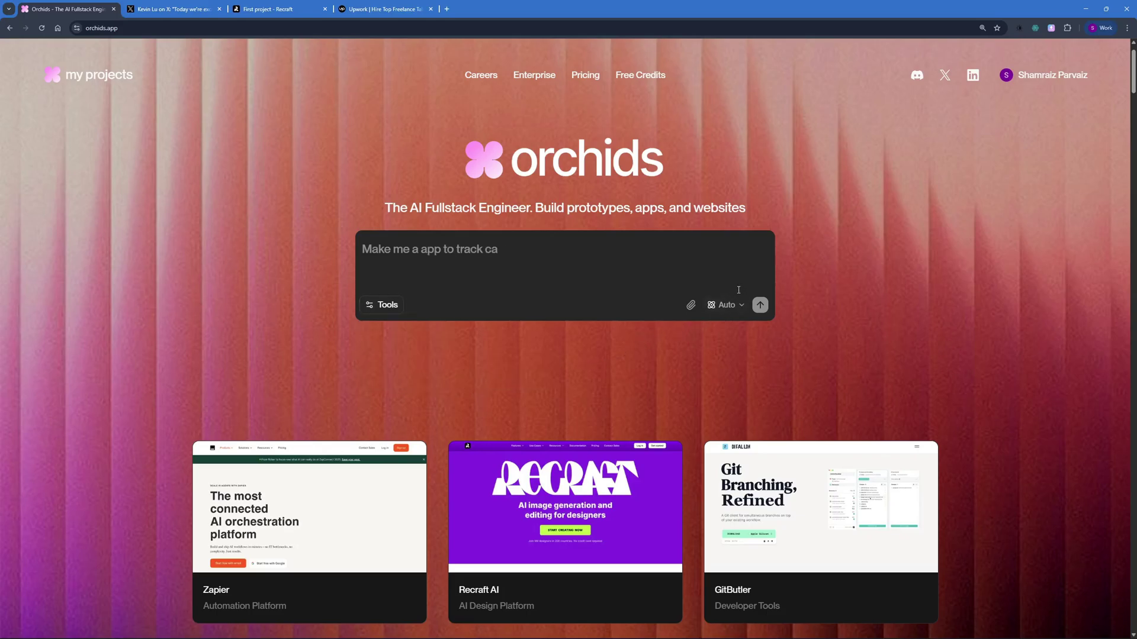
# Browse the AI model list, leaving the model set to Auto.
pyautogui.click(732, 310)
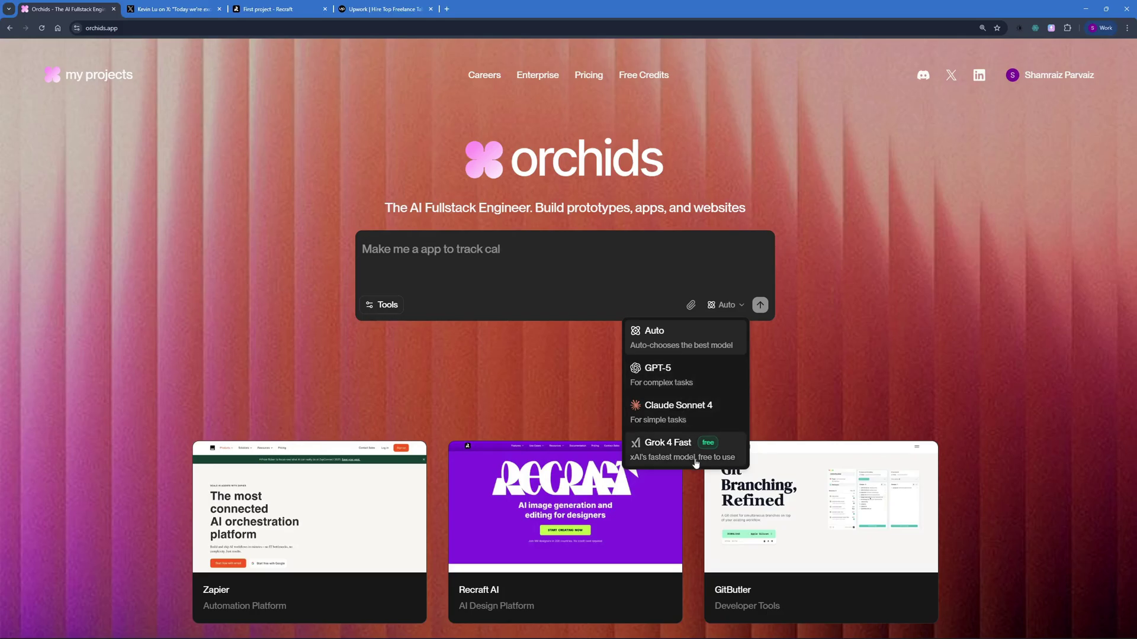
pyautogui.click(818, 329)
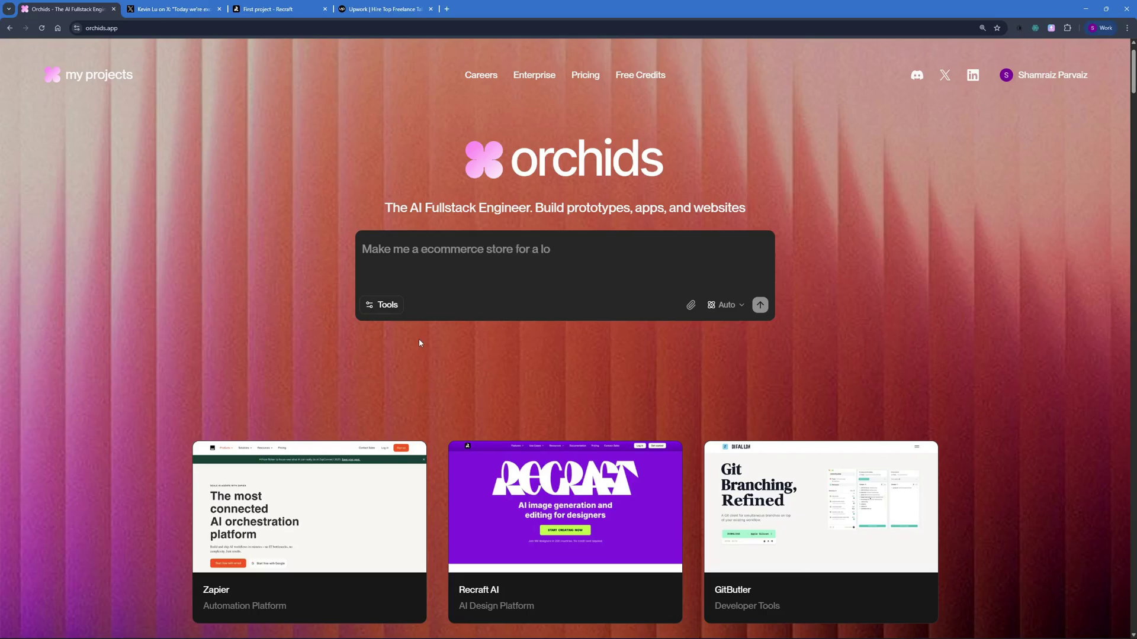
pyautogui.scroll(-1, 418, 339)
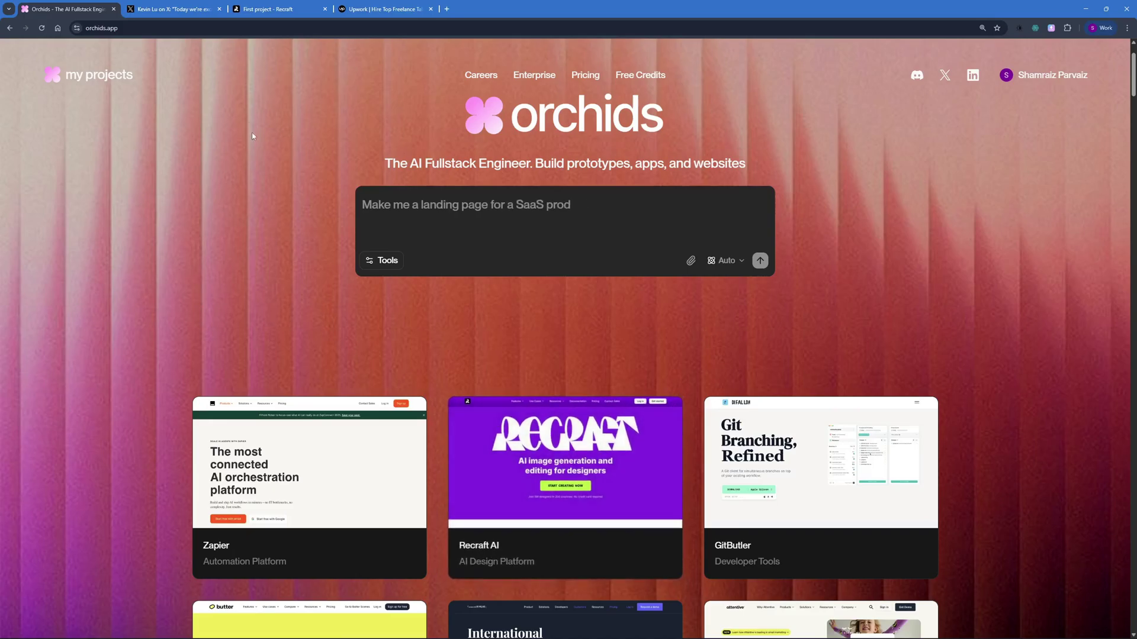
pyautogui.click(255, 5)
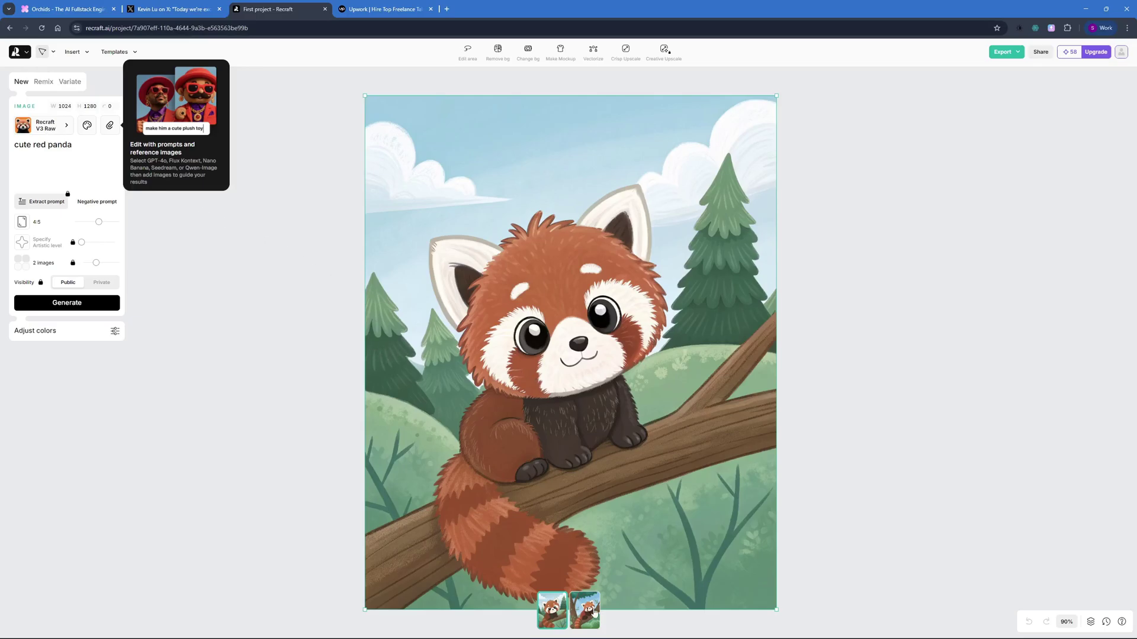
pyautogui.click(286, 229)
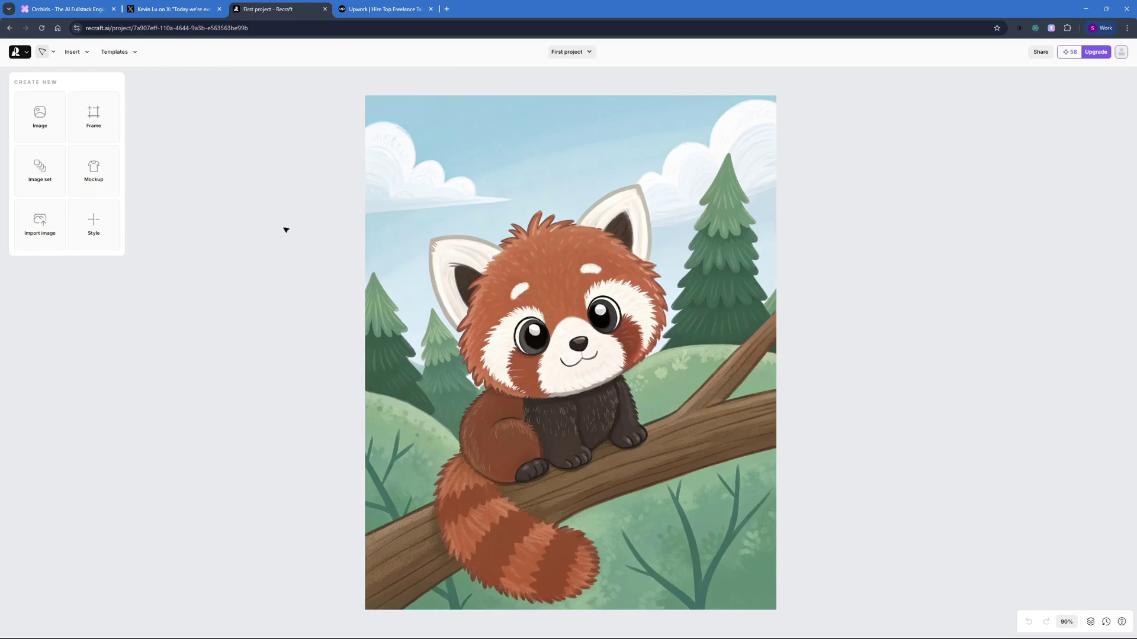
pyautogui.hotkey('ctrl', '1')
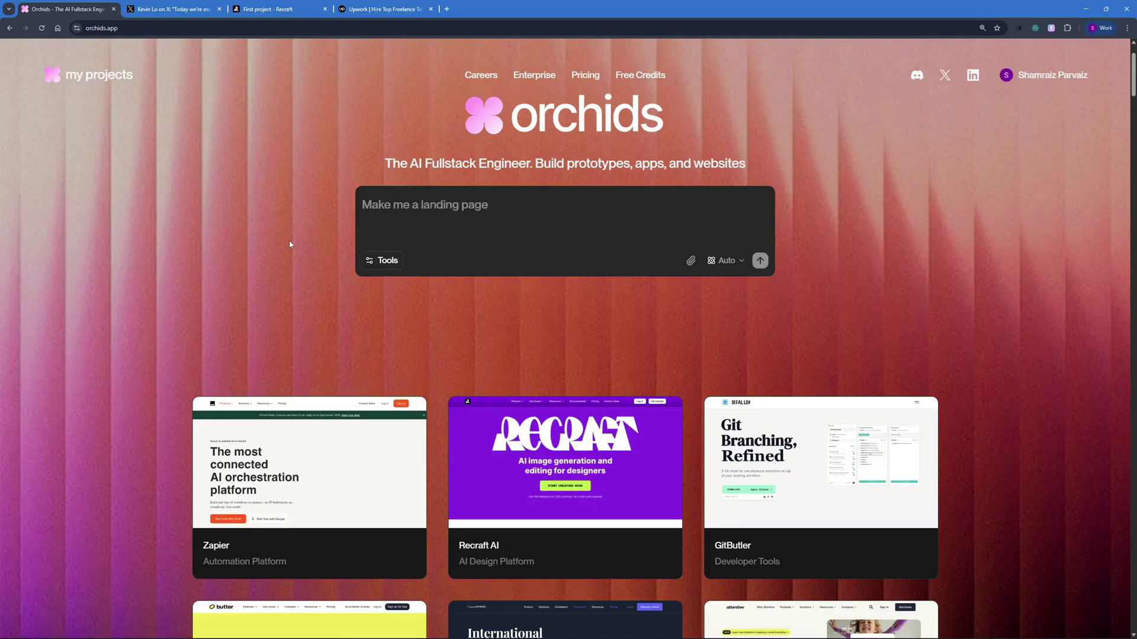
# Copy the Upwork homepage address and return to Orchids.
pyautogui.click(379, 9)
pyautogui.click(210, 32)
pyautogui.hotkey('ctrl', 'c')
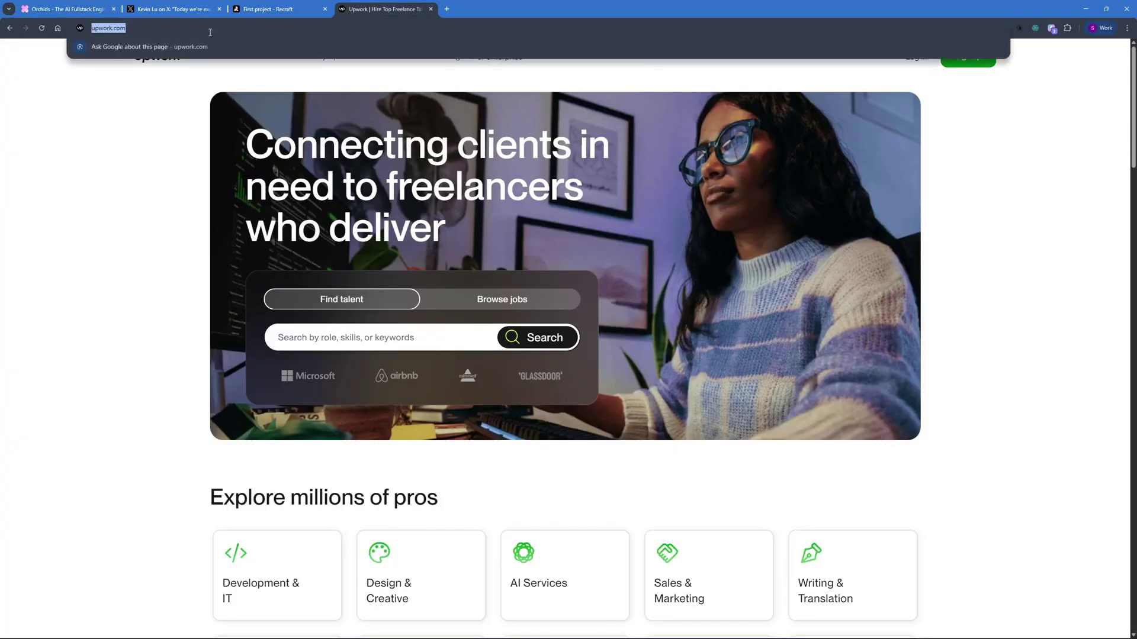
pyautogui.click(87, 170)
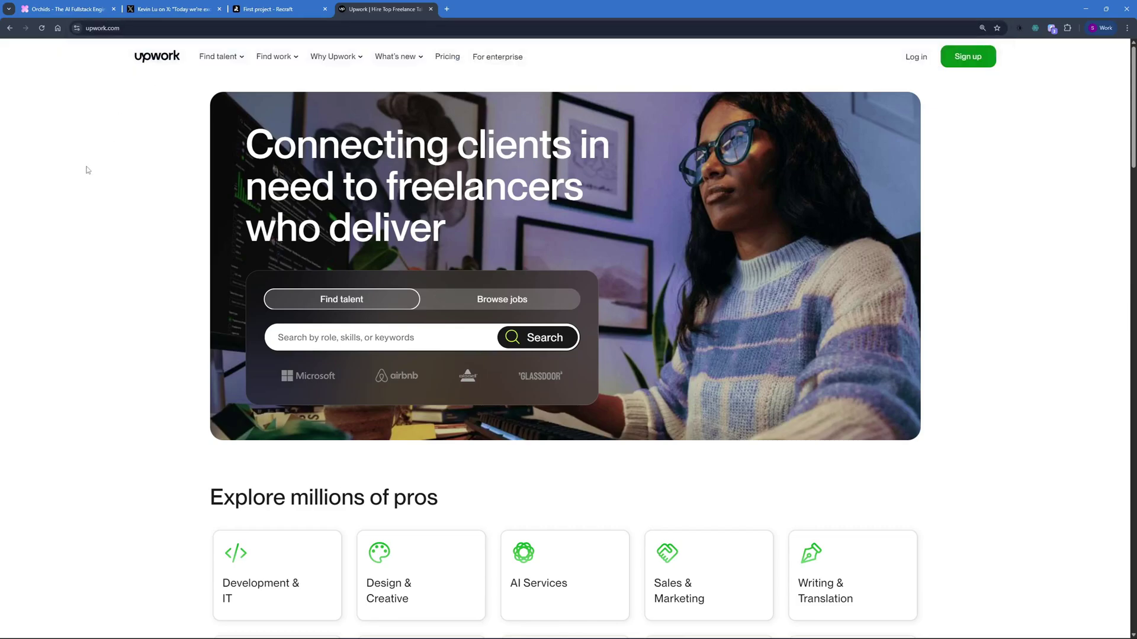
pyautogui.click(75, 14)
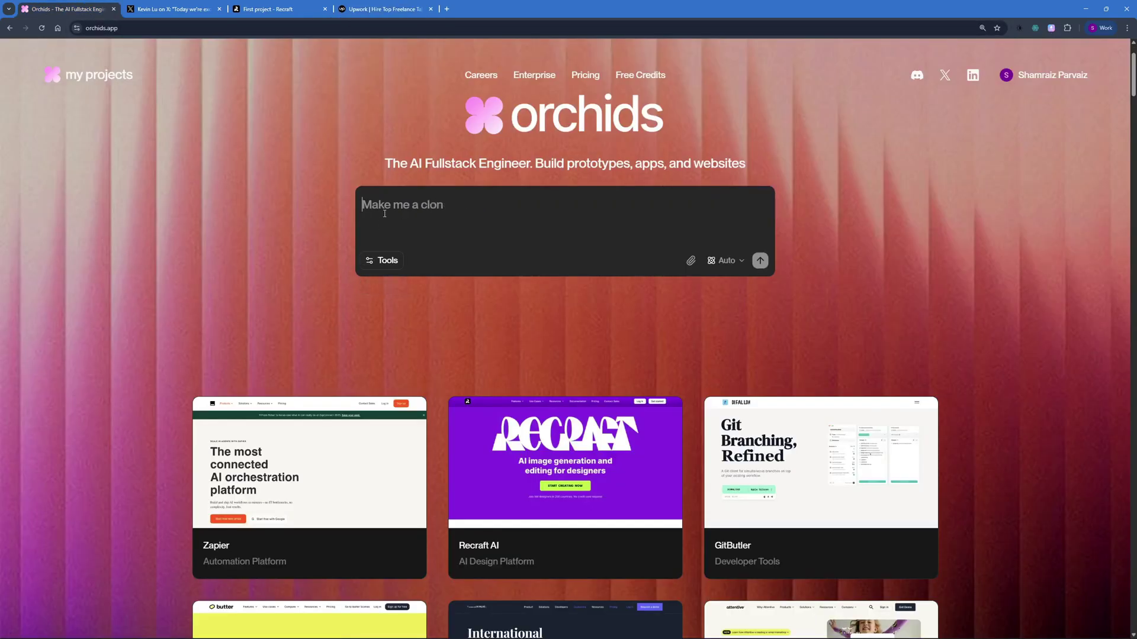
# Submit the pasted Upwork URL as a prompt with website cloning turned on.
pyautogui.click(385, 214)
pyautogui.hotkey('ctrl', 'v')
pyautogui.click(386, 260)
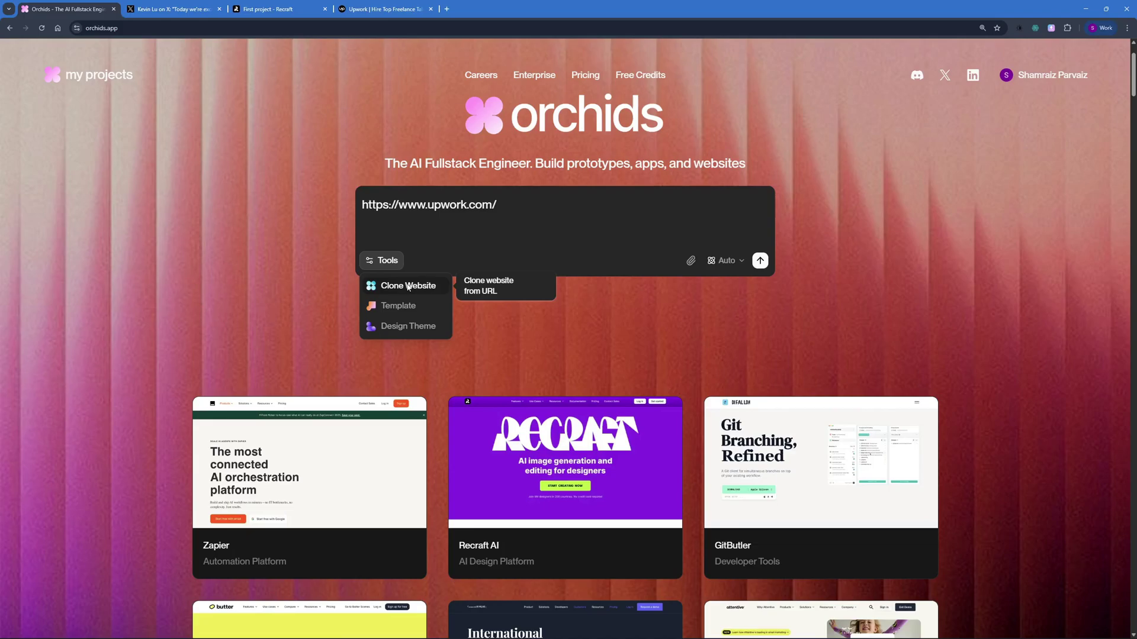
pyautogui.click(408, 287)
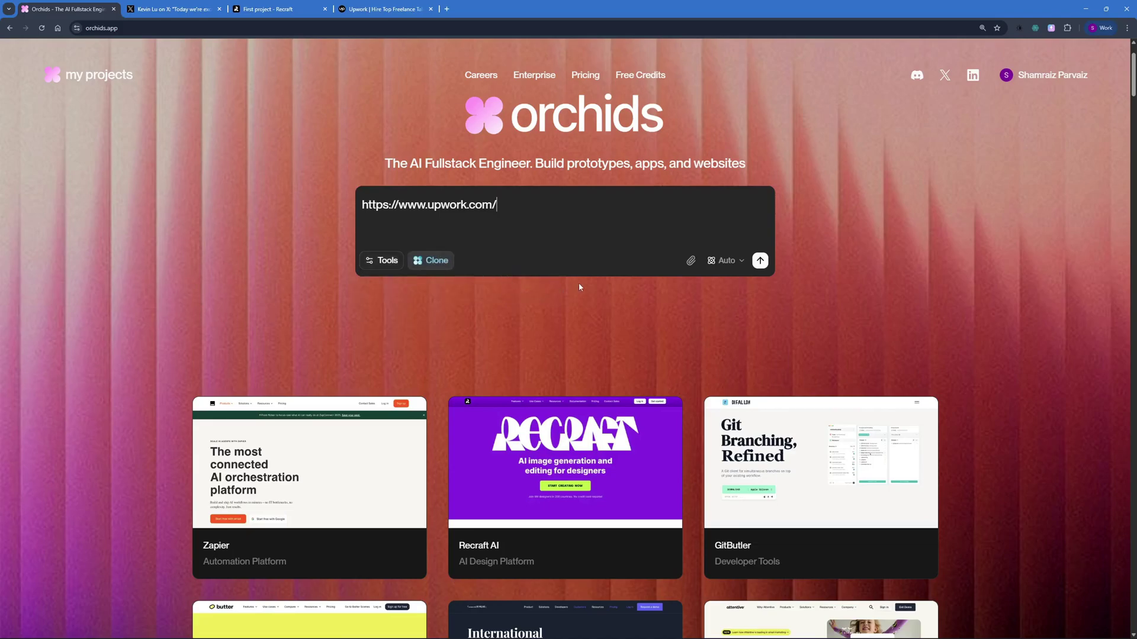
pyautogui.click(761, 261)
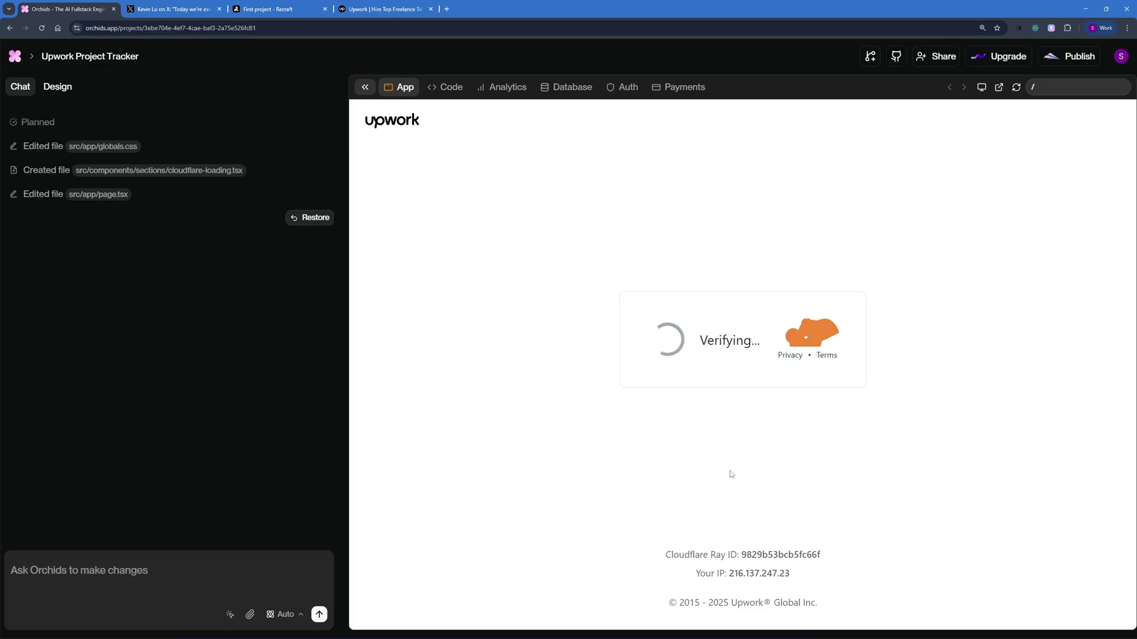
# Review the chat and page.tsx, which only renders CloudflareLoading, then show My Projects.
pyautogui.scroll(2, 113, 196)
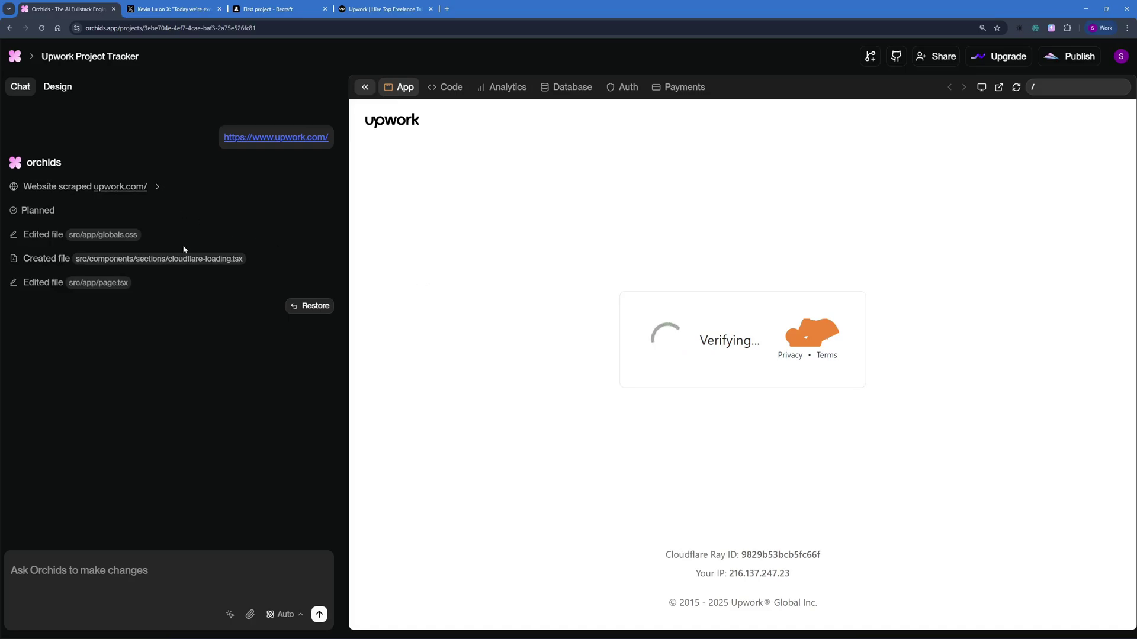
pyautogui.scroll(-1, 139, 264)
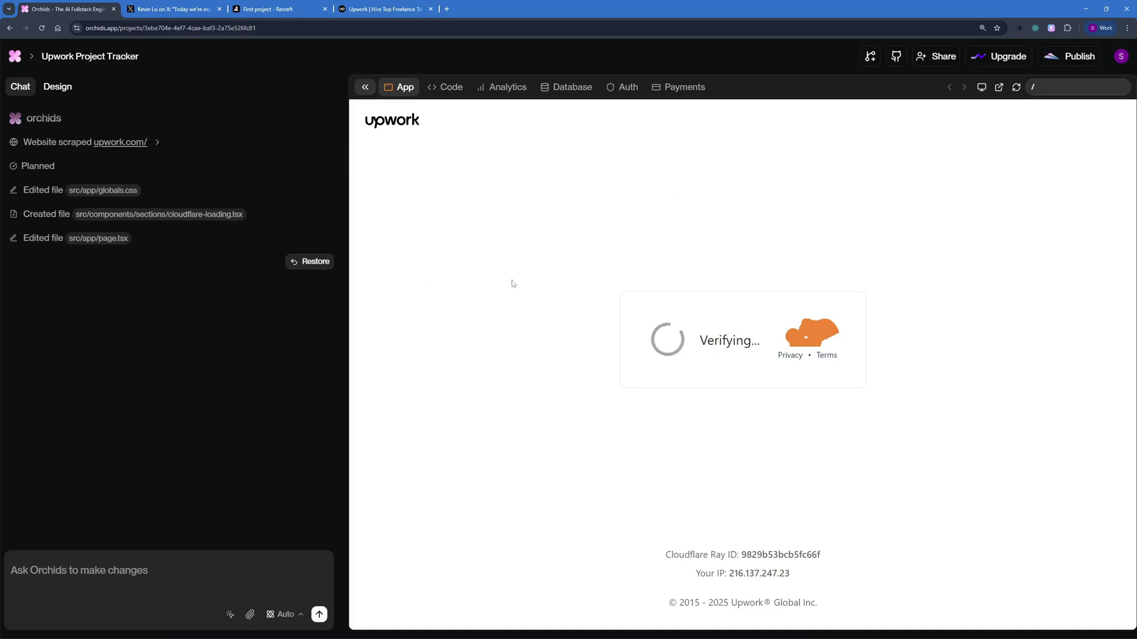
pyautogui.click(450, 87)
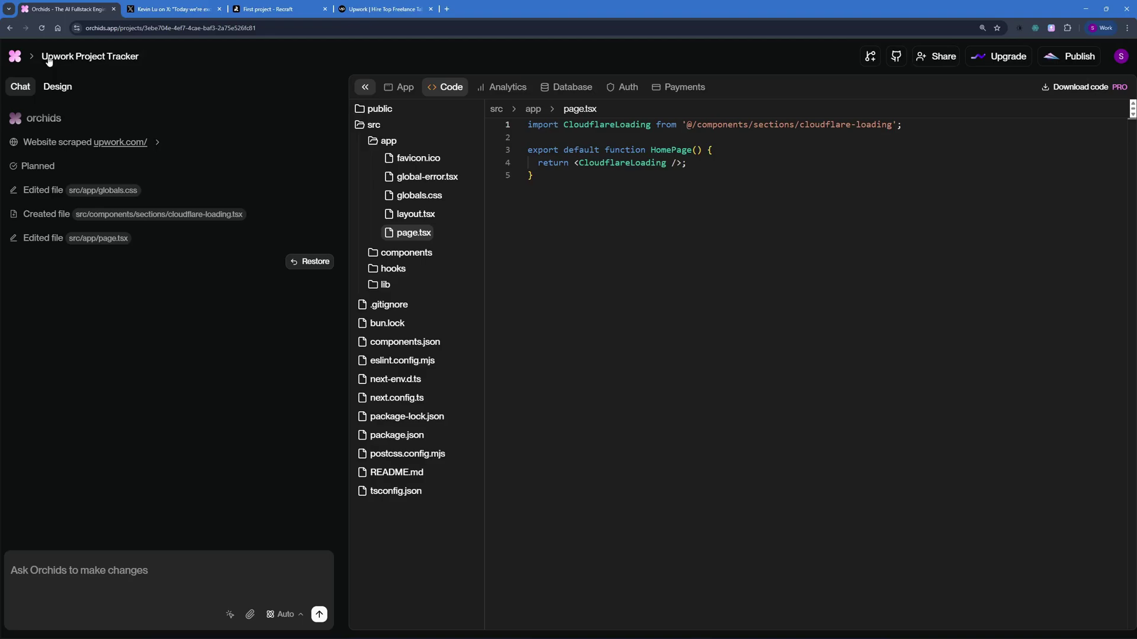
pyautogui.click(14, 56)
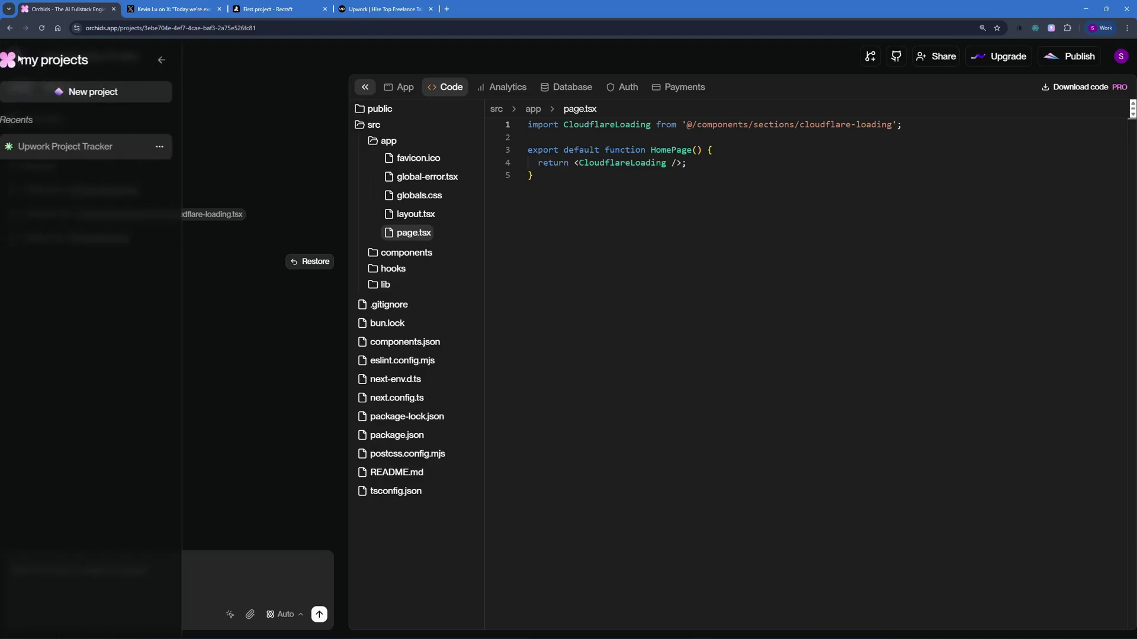
# Start a new project and attach the Space Agency starter template to the prompt.
pyautogui.click(140, 92)
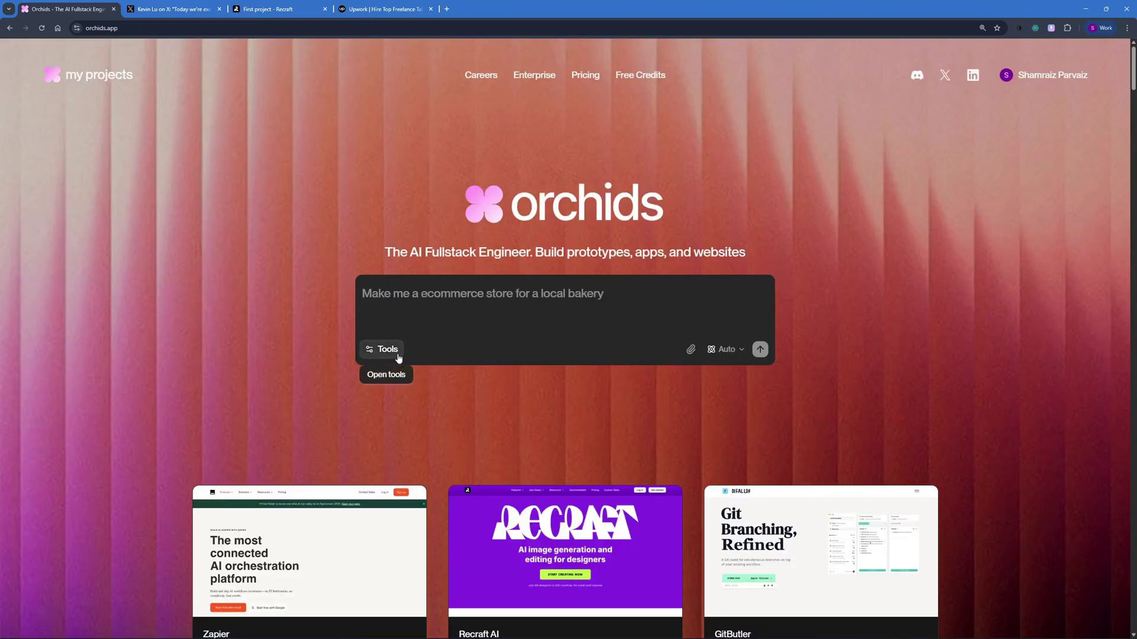
pyautogui.click(379, 349)
pyautogui.click(392, 395)
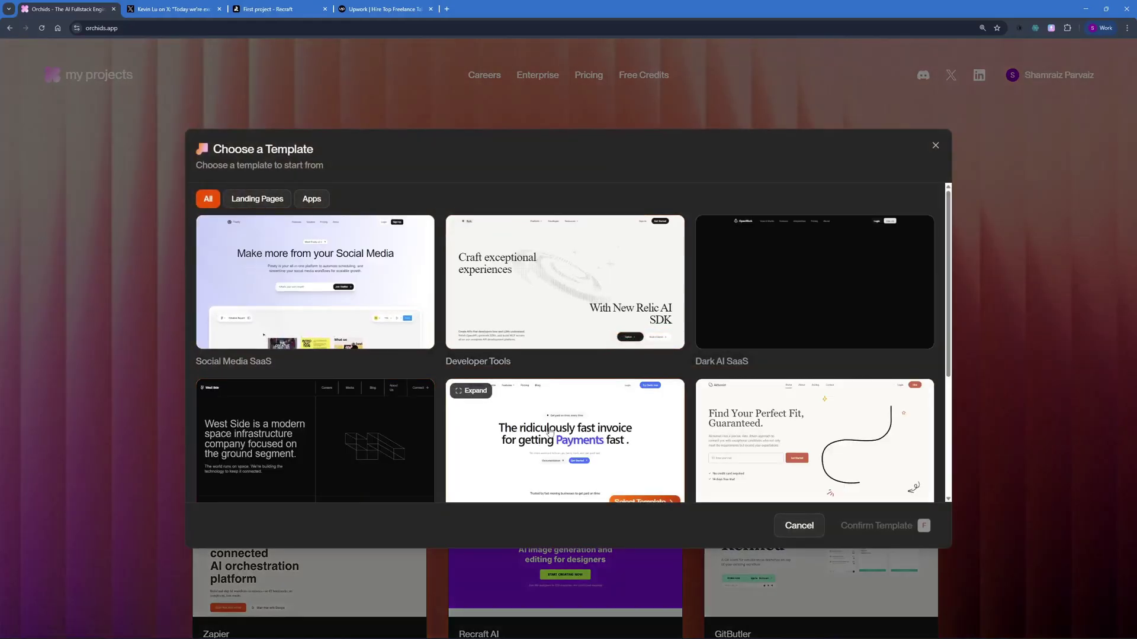
pyautogui.scroll(-1, 545, 438)
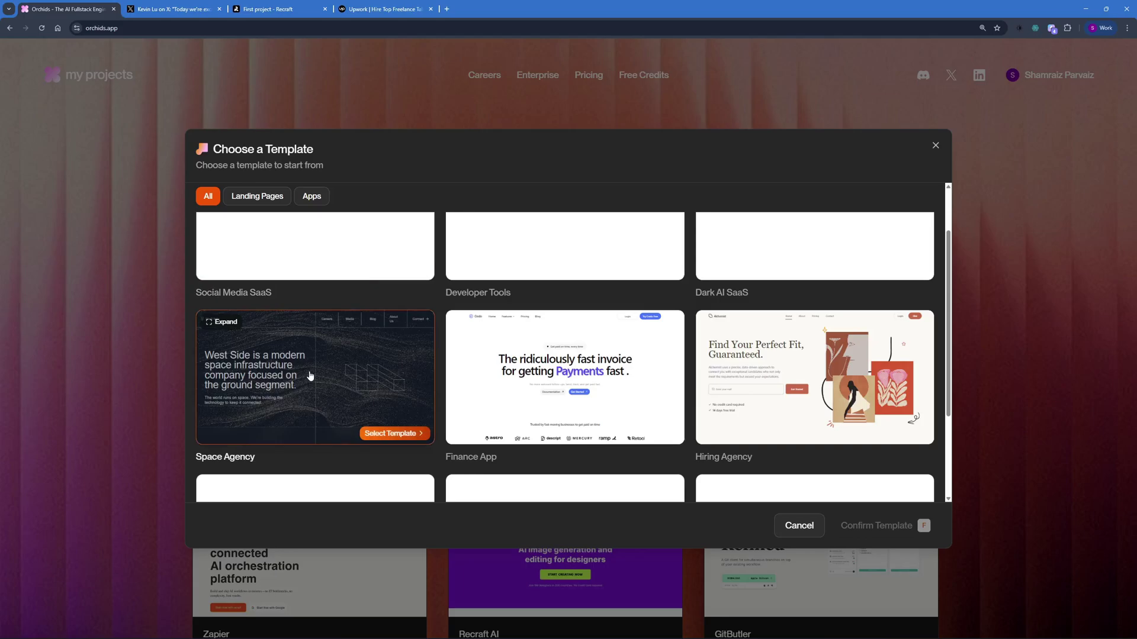
pyautogui.click(348, 395)
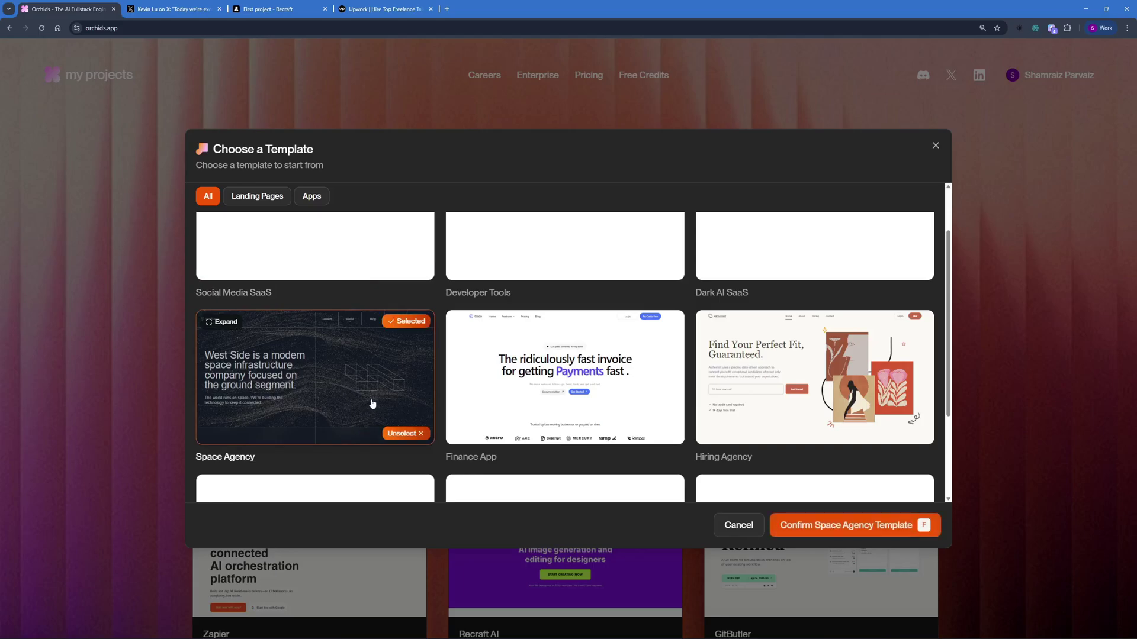
pyautogui.click(841, 528)
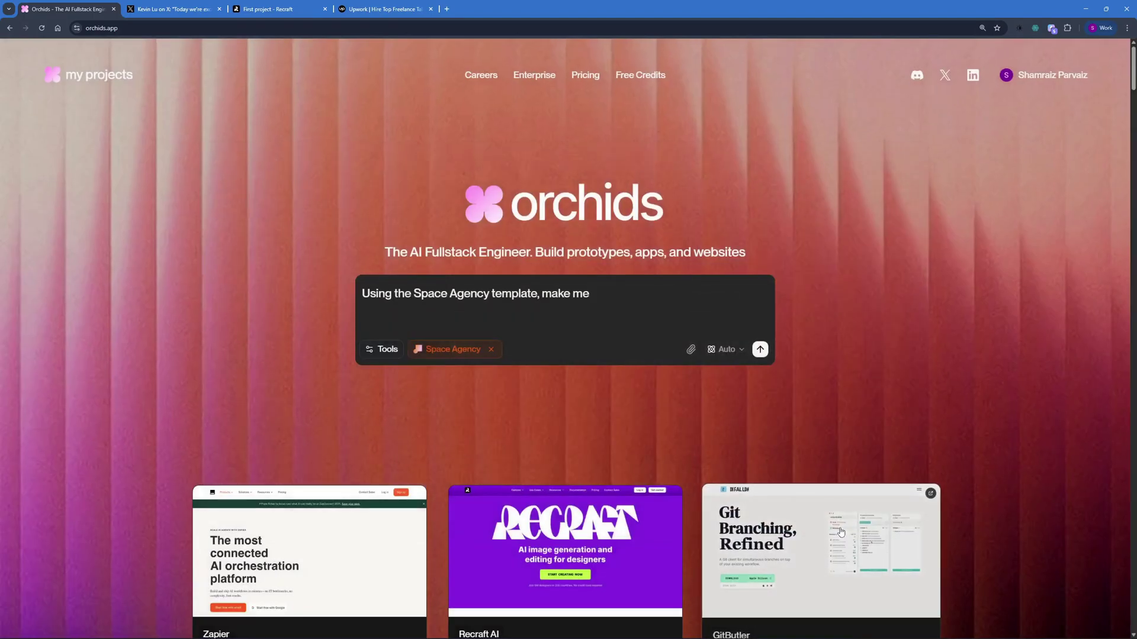
# Paste the Men in Black-style agency site description into the Space Agency template prompt.
pyautogui.write('the landing page of a fictional space agency like Men in Black movie.')
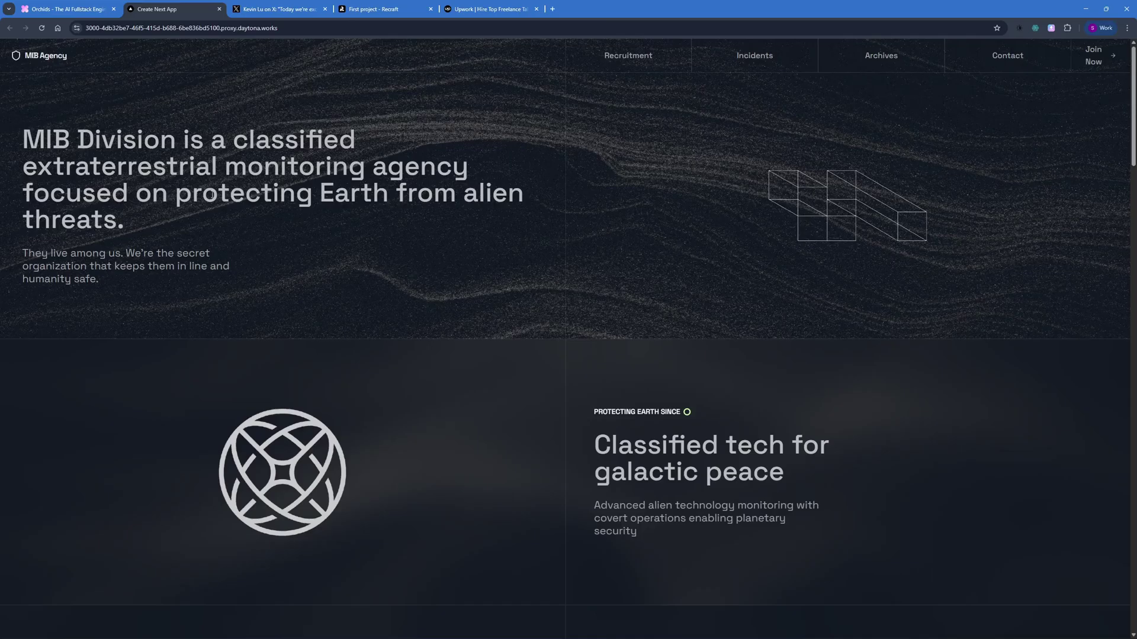
# Scroll the MIB Agency preview down to the footer and back, then return to Orchids.
pyautogui.scroll(-15, 249, 220)
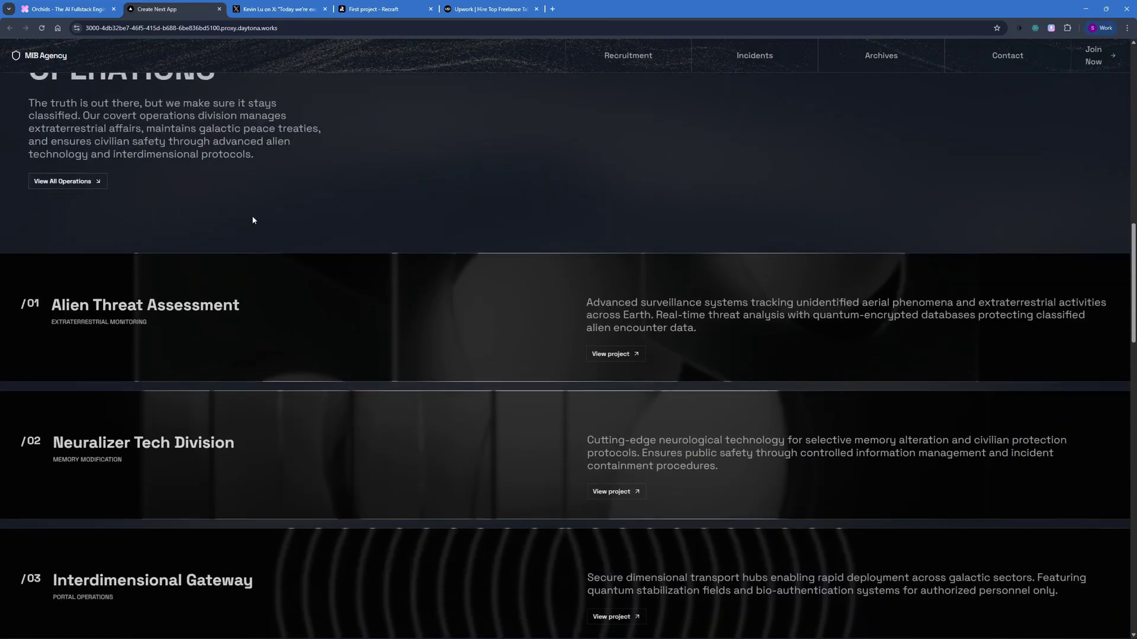
pyautogui.scroll(-10, 306, 226)
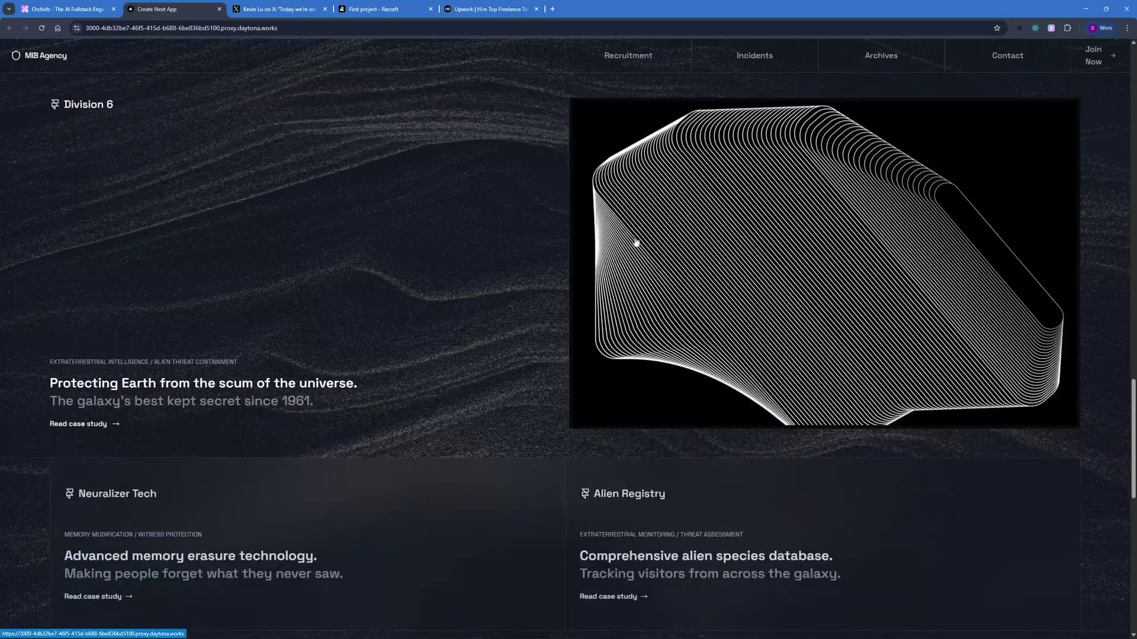
pyautogui.scroll(4, 781, 279)
pyautogui.scroll(-3, 543, 355)
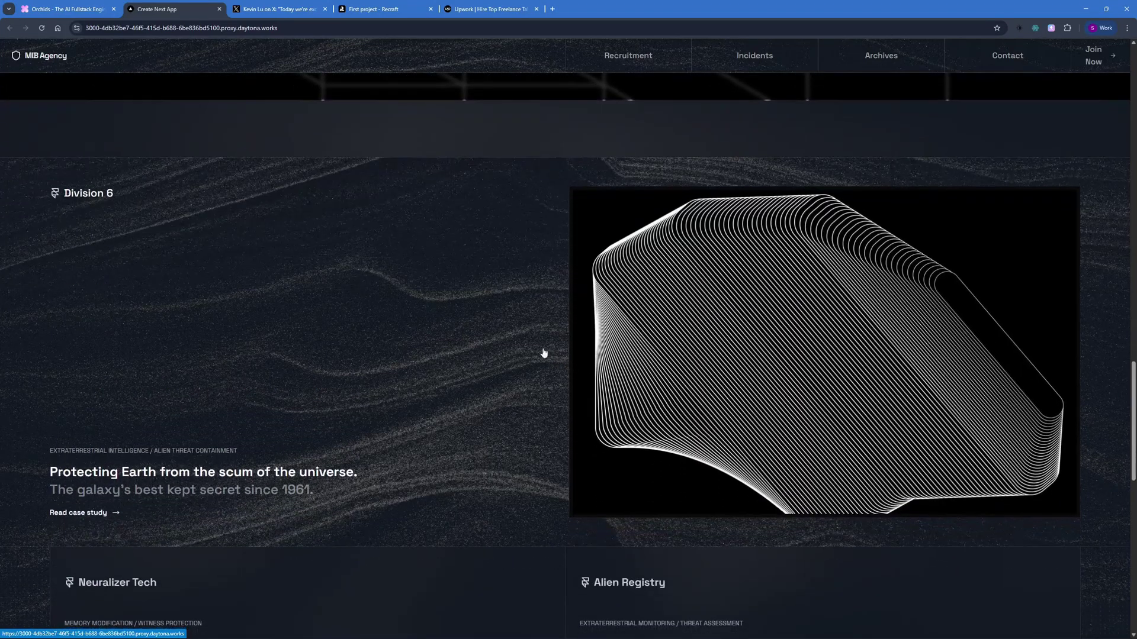
pyautogui.scroll(-8, 487, 315)
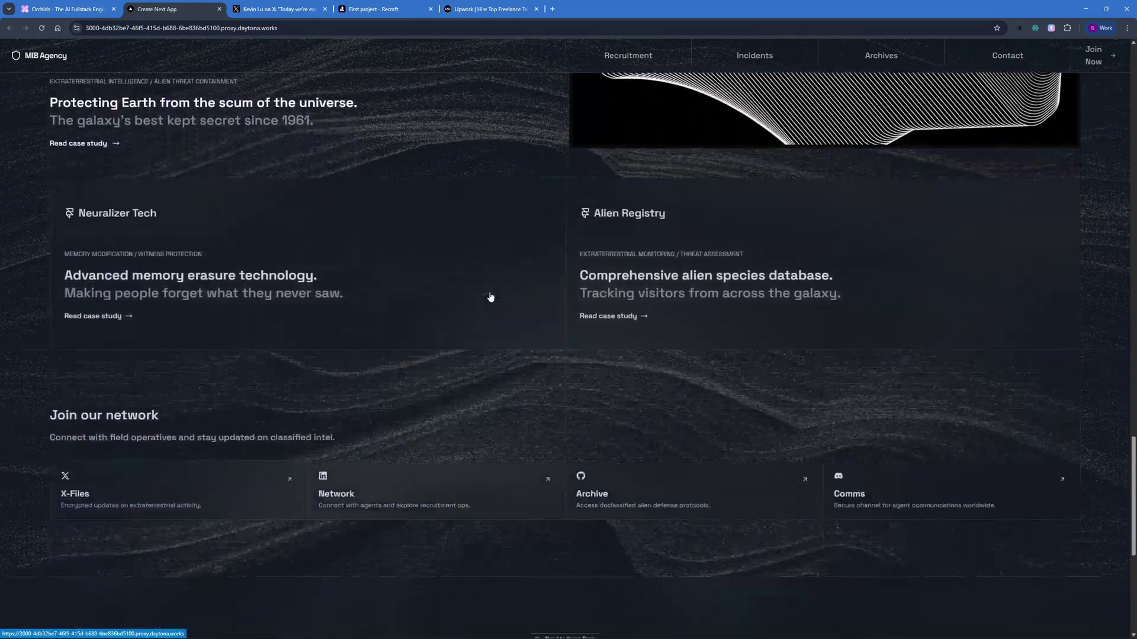
pyautogui.scroll(3, 491, 297)
pyautogui.scroll(-6, 481, 291)
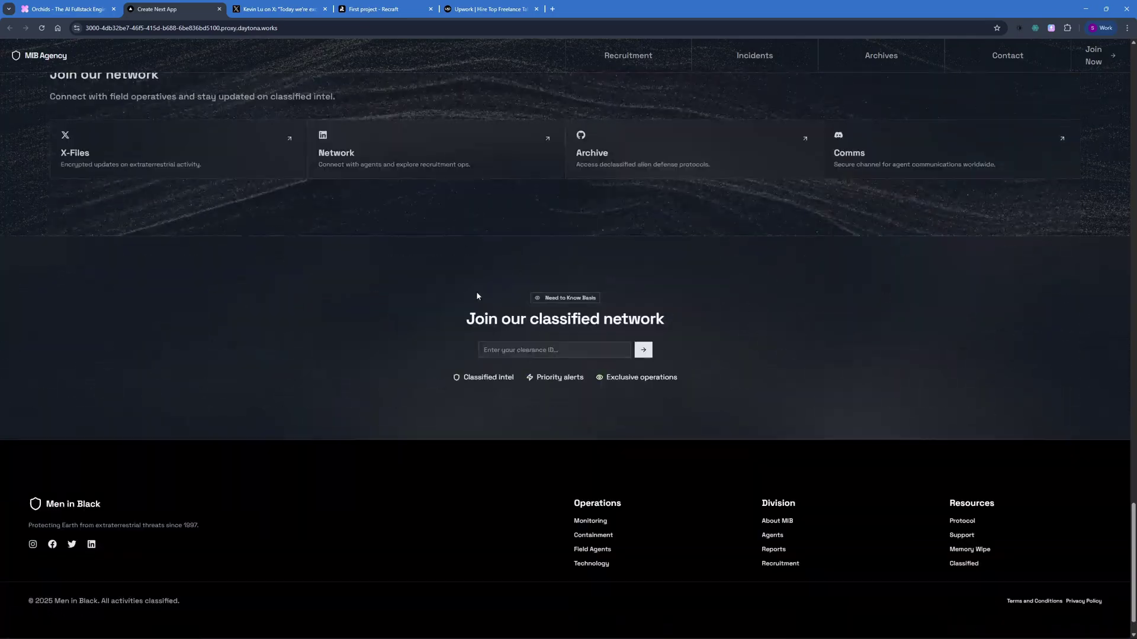
pyautogui.scroll(-1, 481, 294)
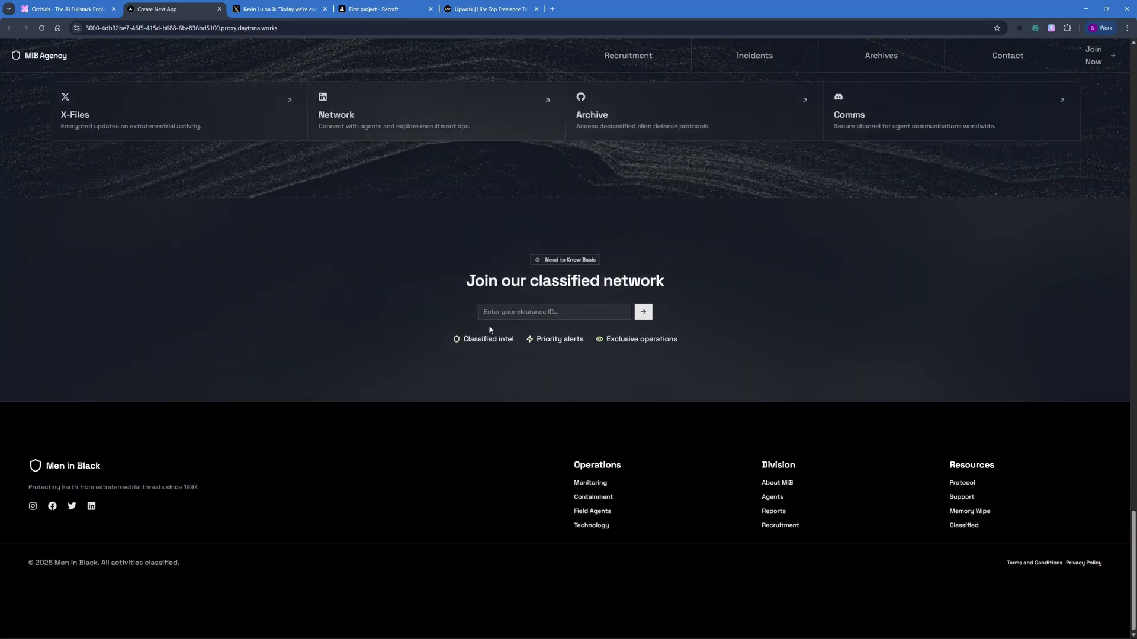
pyautogui.scroll(15, 495, 296)
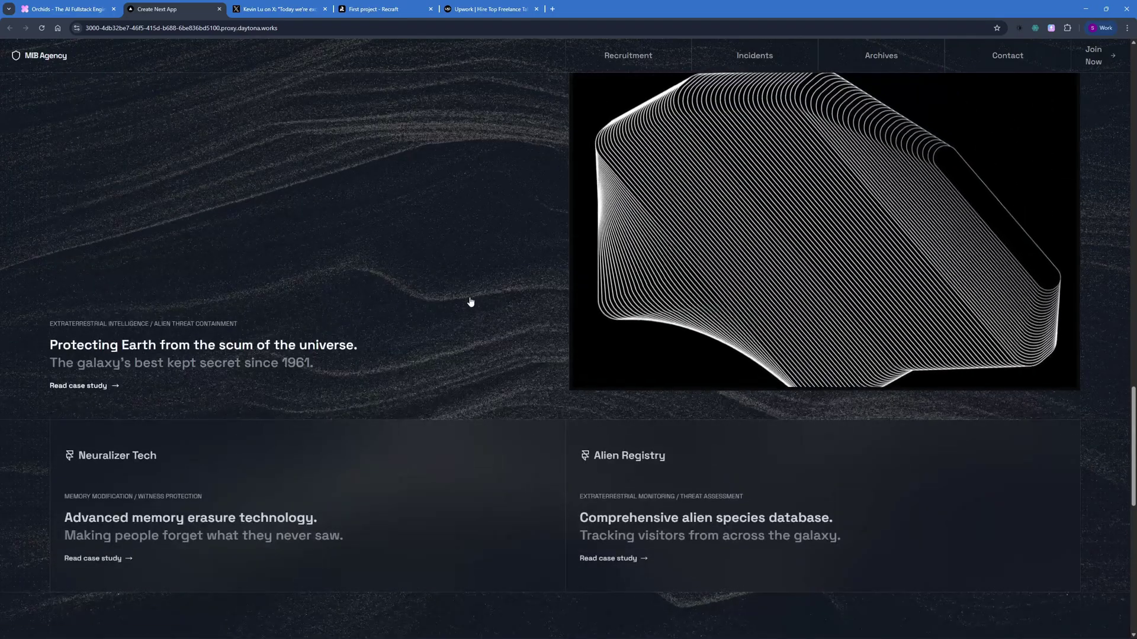
pyautogui.scroll(9, 484, 301)
pyautogui.hotkey('ctrl', 'shift', 'Tab')
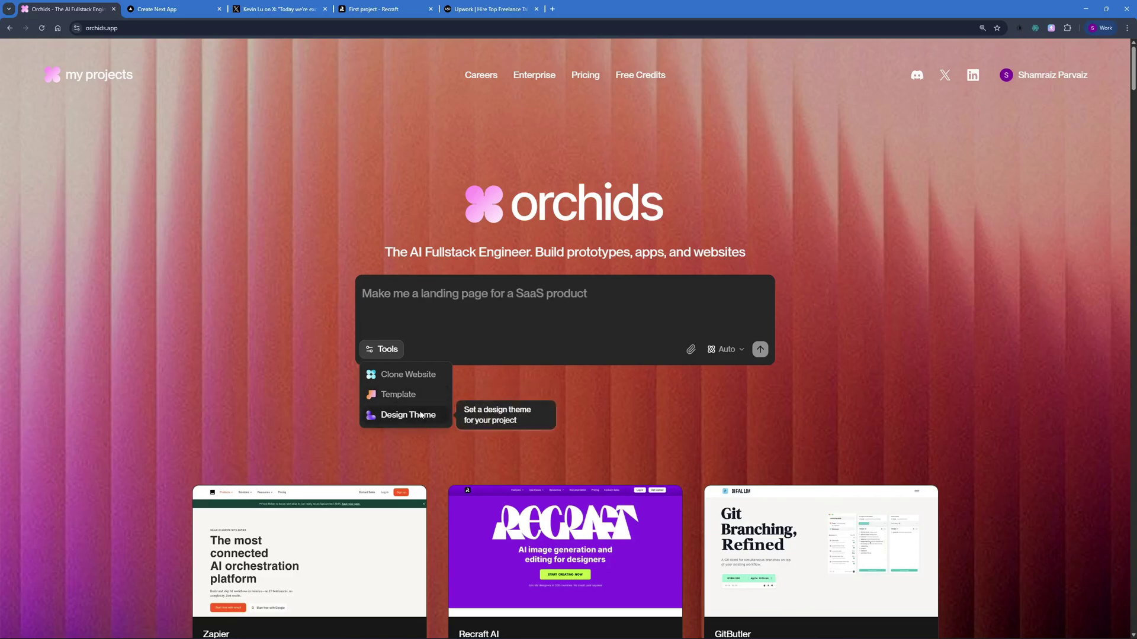
pyautogui.click(419, 423)
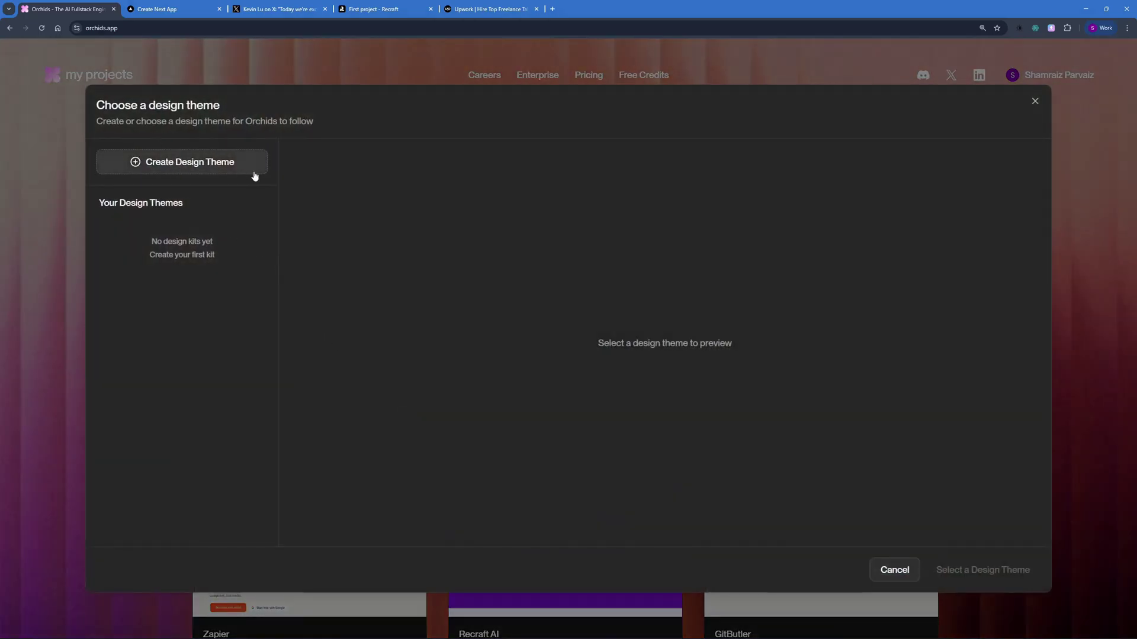
pyautogui.click(200, 166)
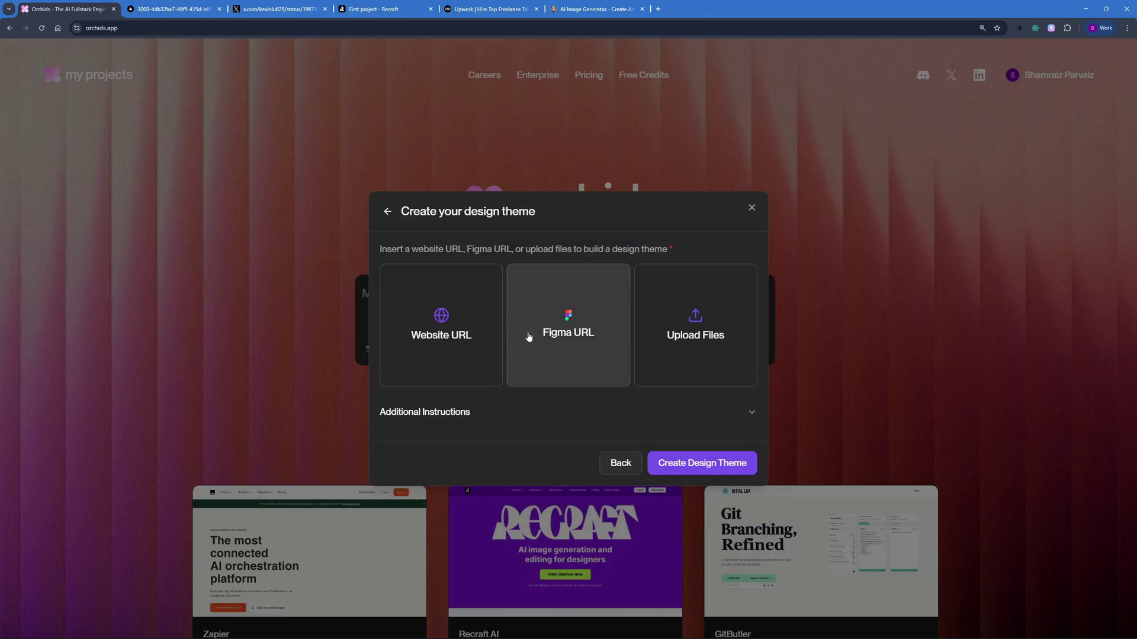
pyautogui.click(437, 356)
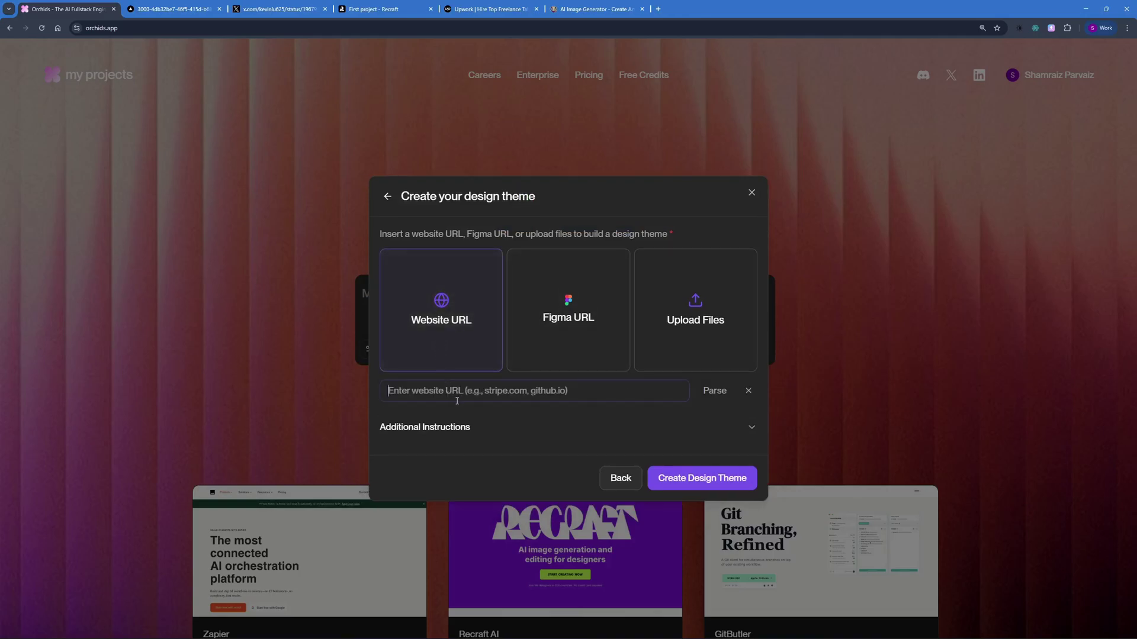
pyautogui.write('https://leonardo.ai/')
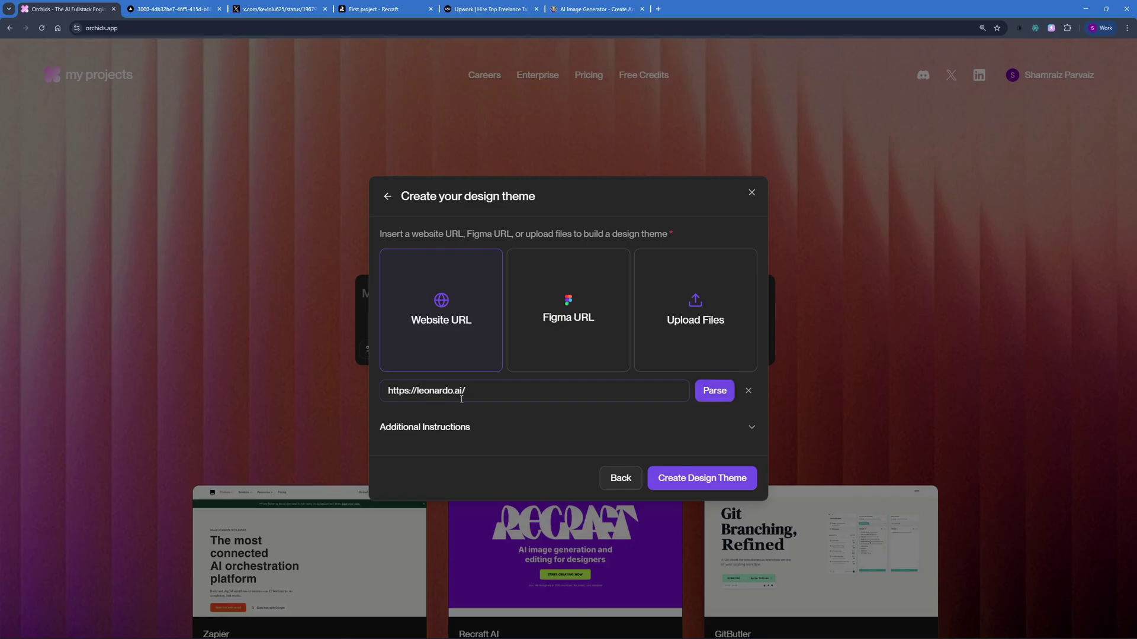
# Scroll through the Leonardo.Ai homepage for design reference.
pyautogui.hotkey('ctrl', '9')
pyautogui.scroll(-5, 536, 343)
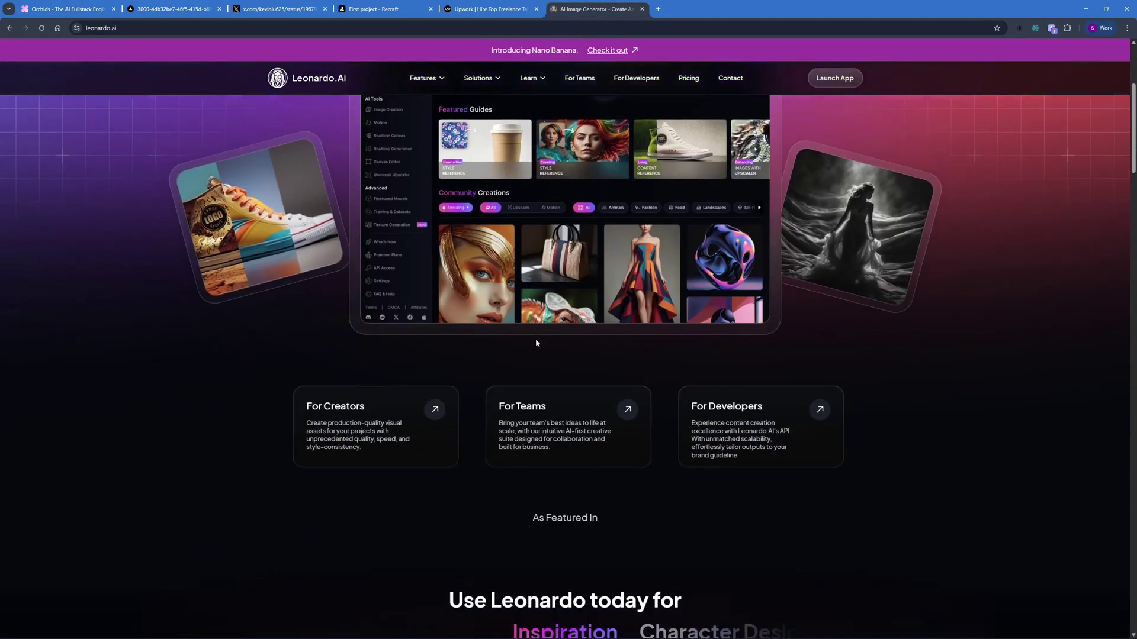
pyautogui.scroll(-13, 537, 343)
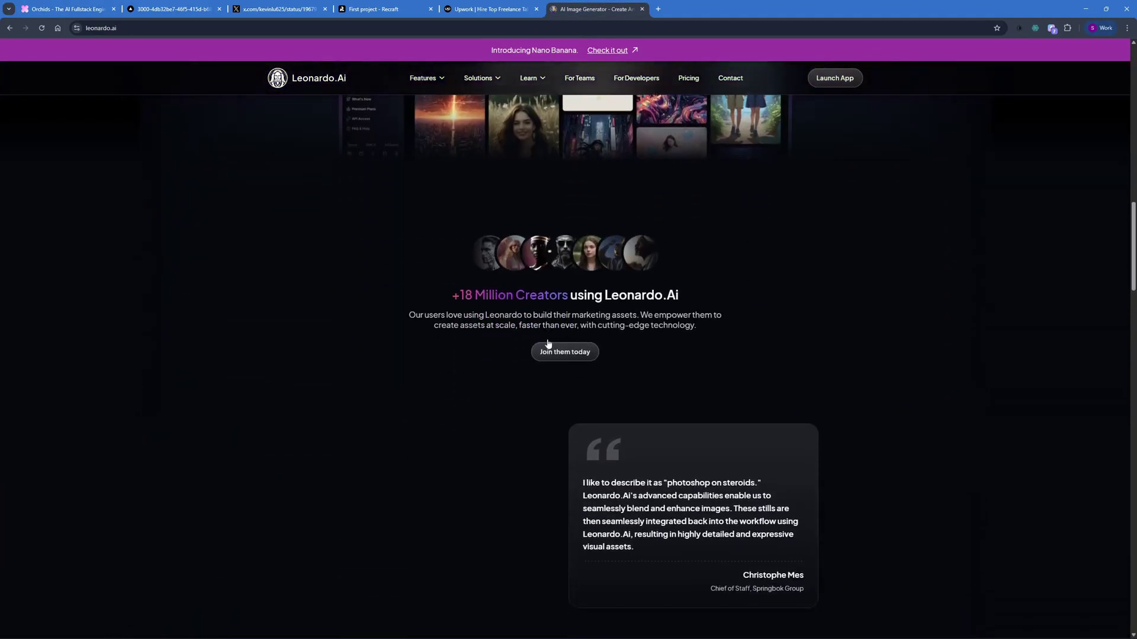
pyautogui.scroll(-10, 547, 342)
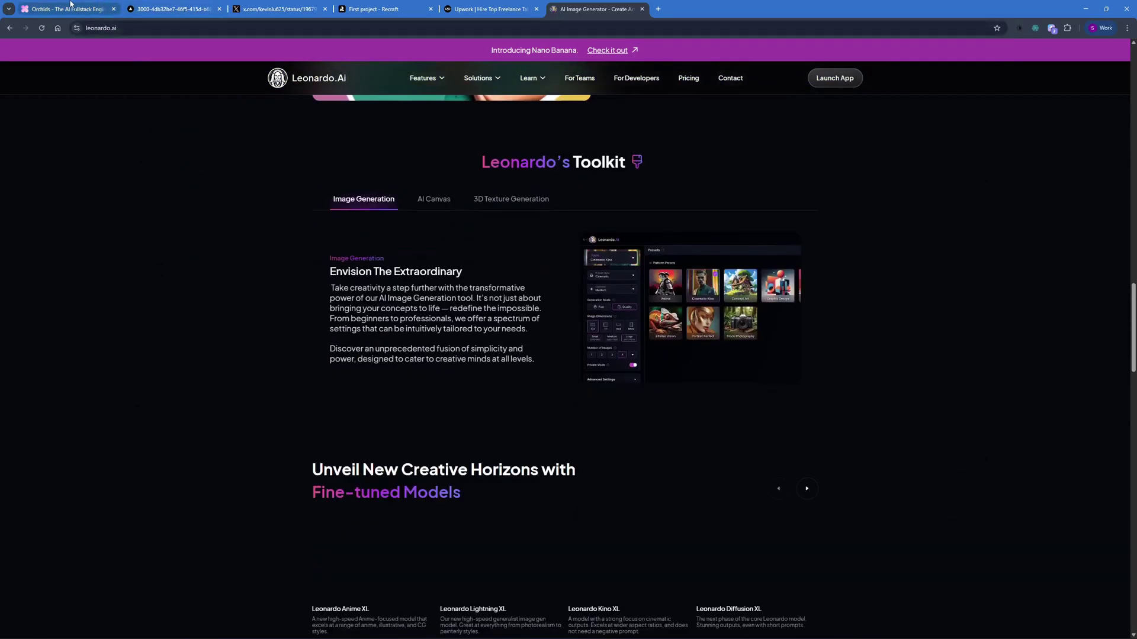
pyautogui.click(70, 6)
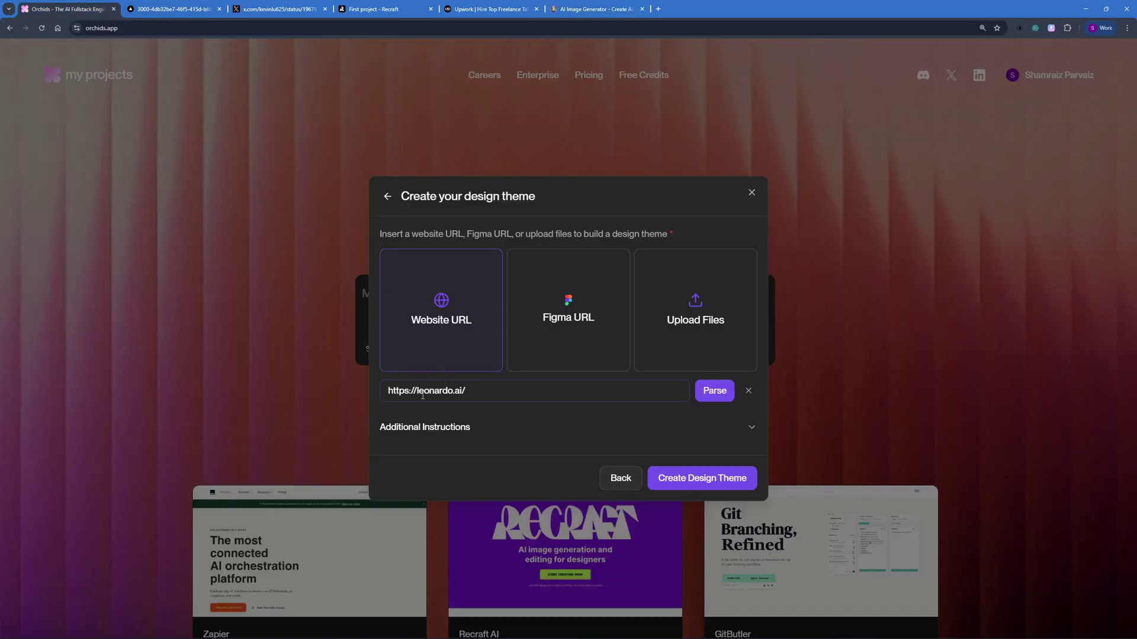
pyautogui.click(457, 428)
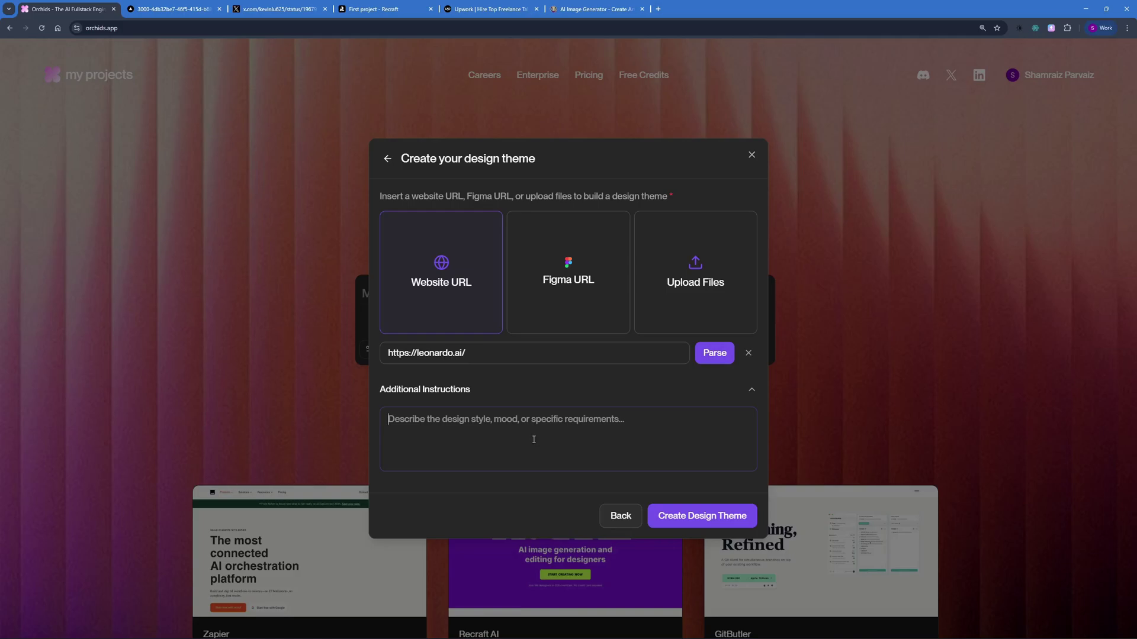
pyautogui.write('i want it to have neon theme, with futuristic elements yet easy to navigate.')
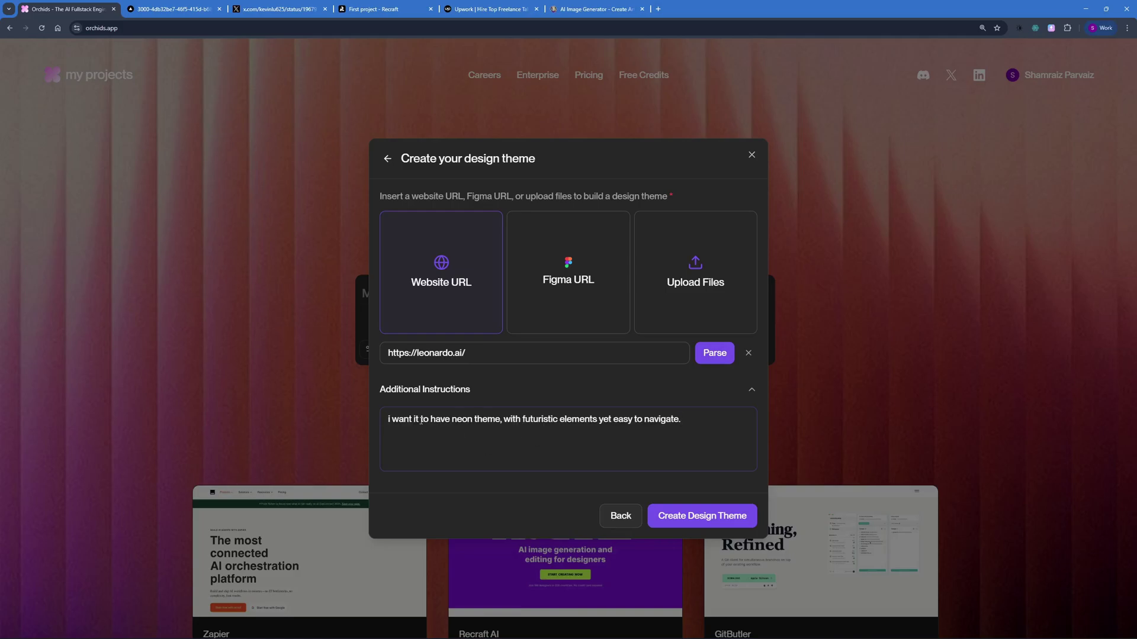
pyautogui.moveTo(392, 420); pyautogui.dragTo(602, 418)
pyautogui.click(690, 428)
pyautogui.click(682, 523)
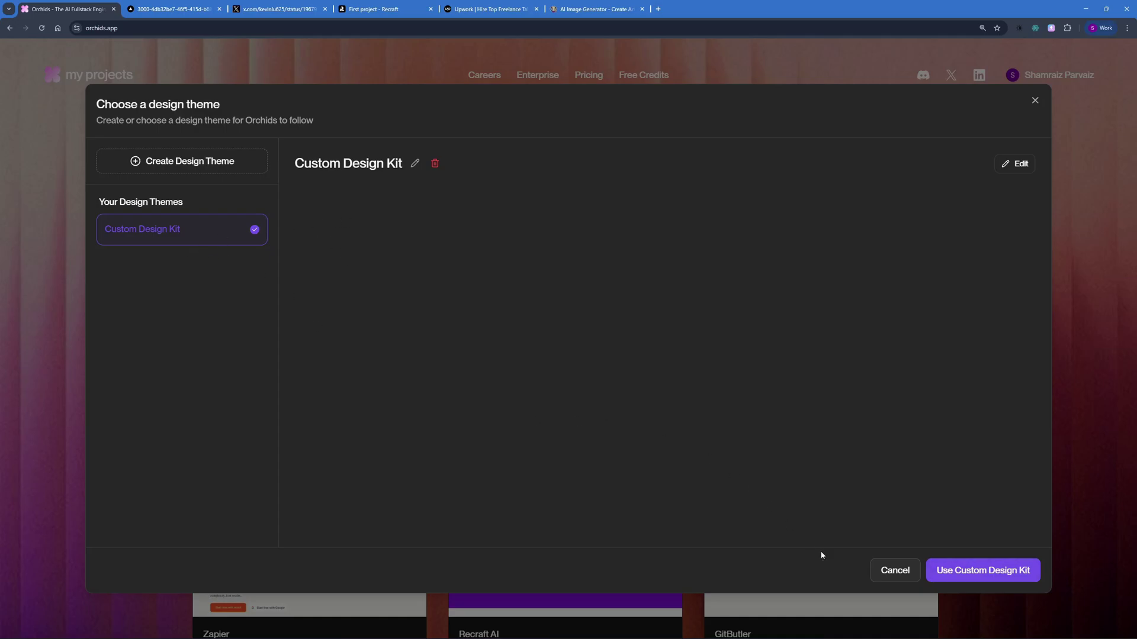
# Apply Custom Design Kit and enter 'make the landing page of a football shoe store.'.
pyautogui.click(957, 571)
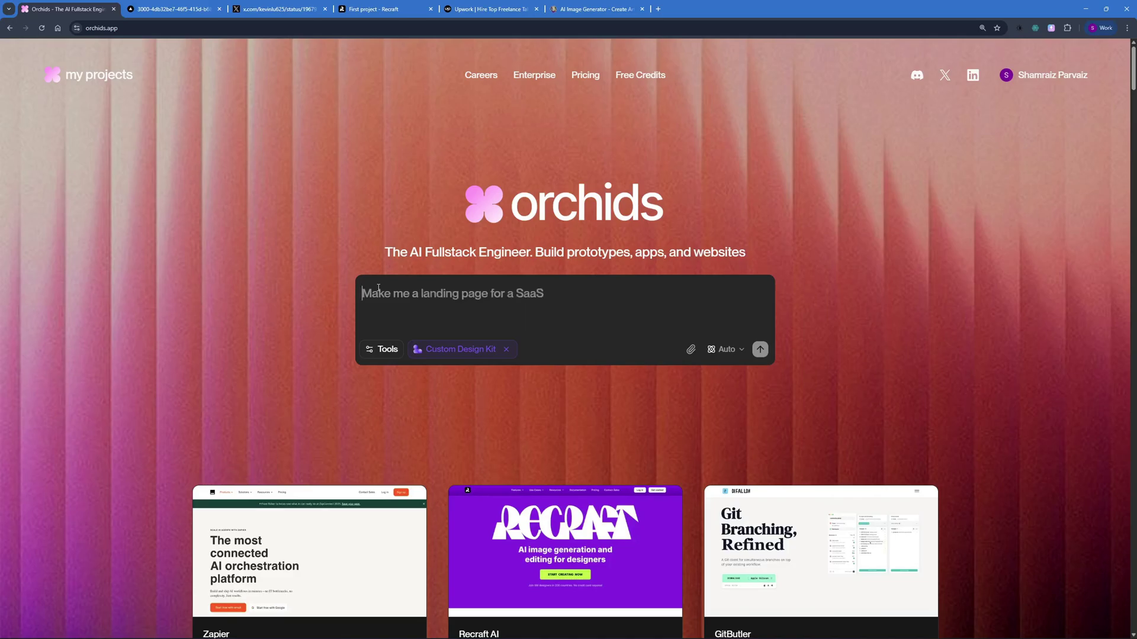
pyautogui.write('make the landing page of a football shoe store.')
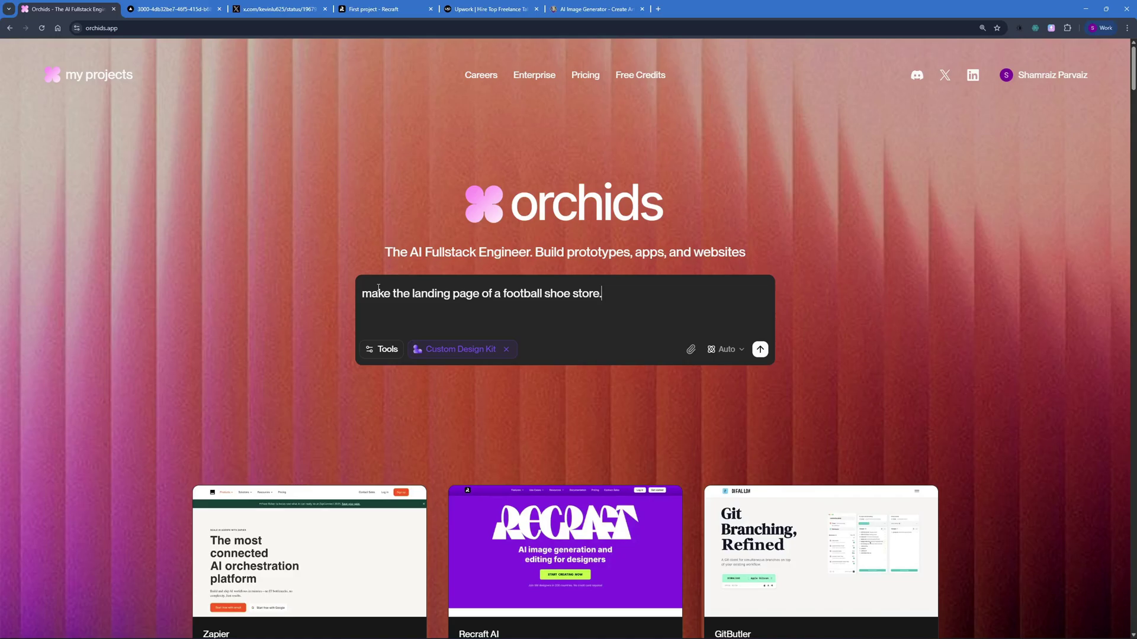
# Send the football-boot store prompt, glance at the Leonardo.ai tab, then come back to Orchids.
pyautogui.press('Return')
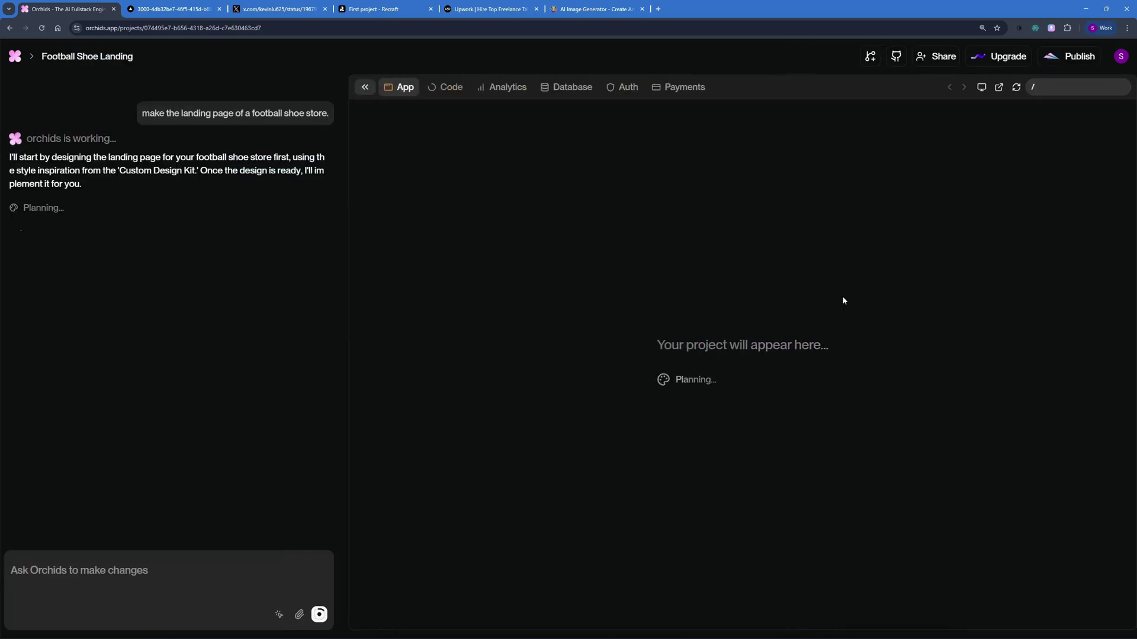
pyautogui.click(592, 9)
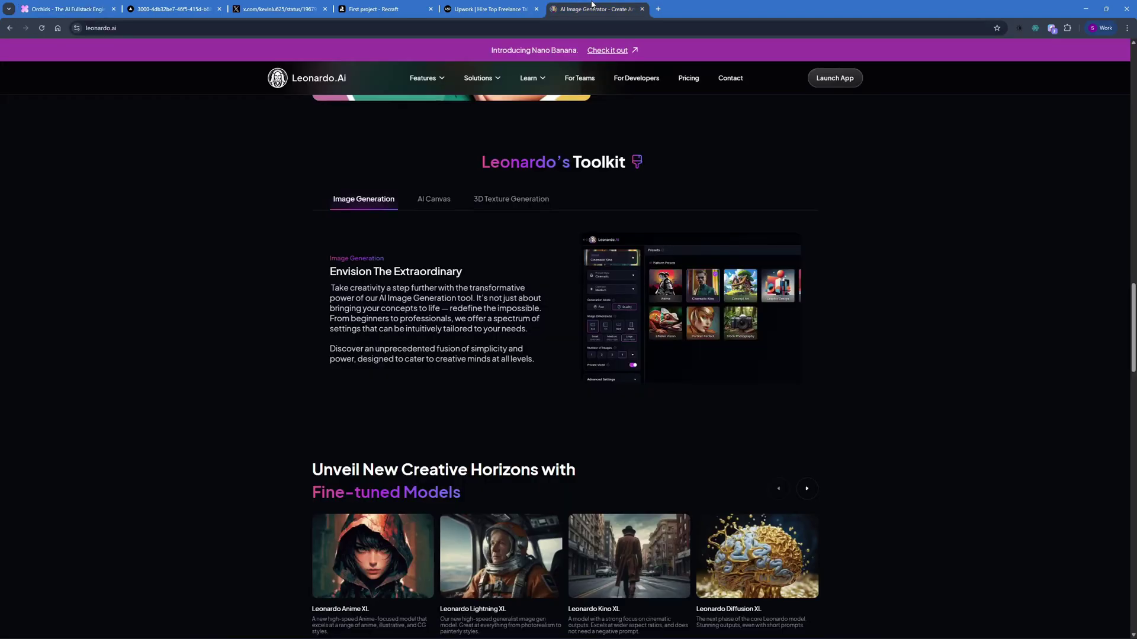
pyautogui.scroll(10, 587, 191)
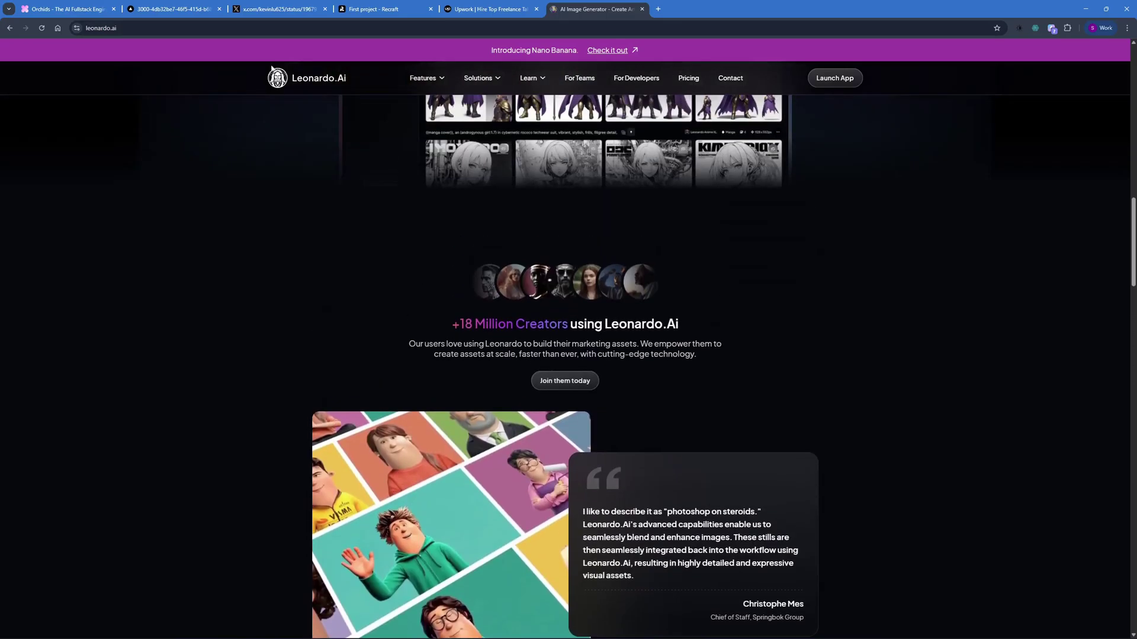
pyautogui.click(68, 9)
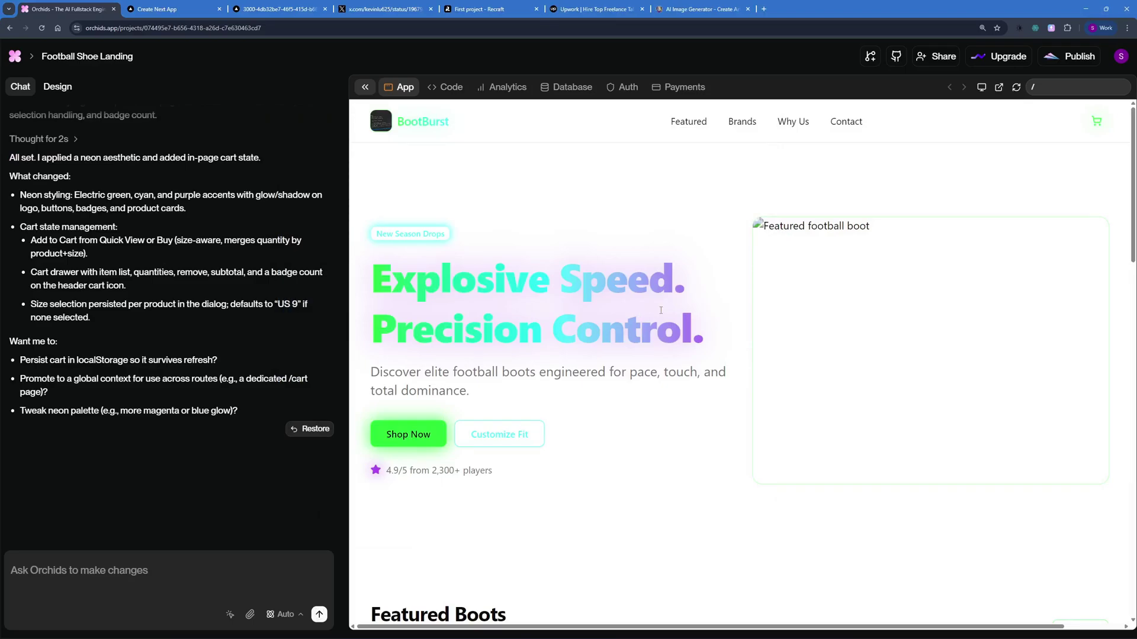
# Test the BootBurst Featured and Contact nav links, then open the site in a new tab.
pyautogui.scroll(-12, 660, 311)
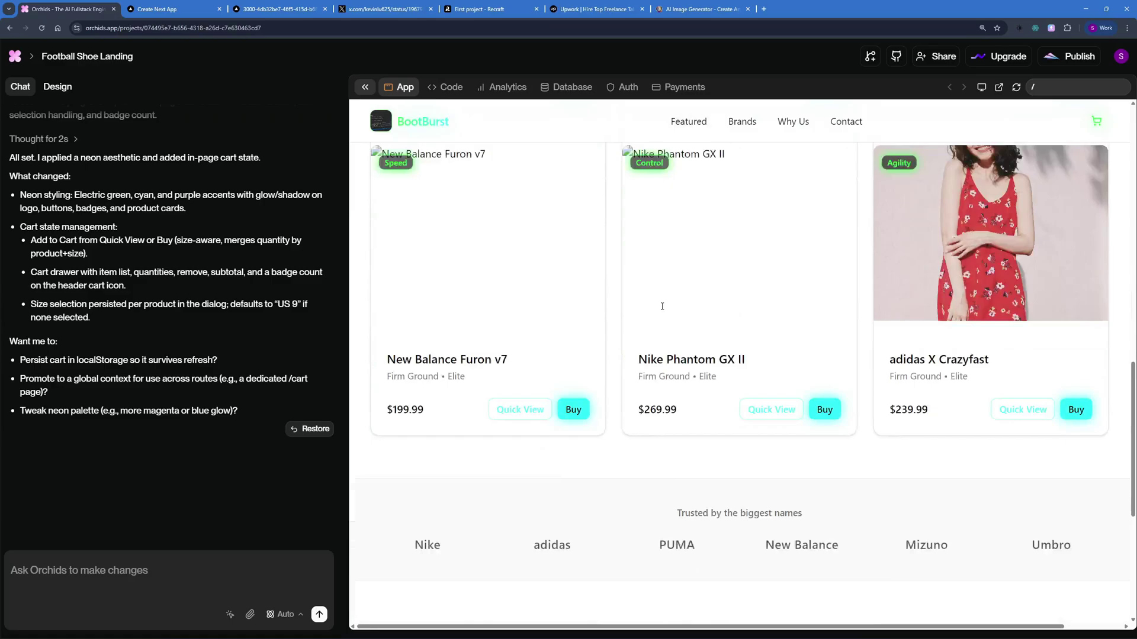
pyautogui.scroll(-5, 662, 306)
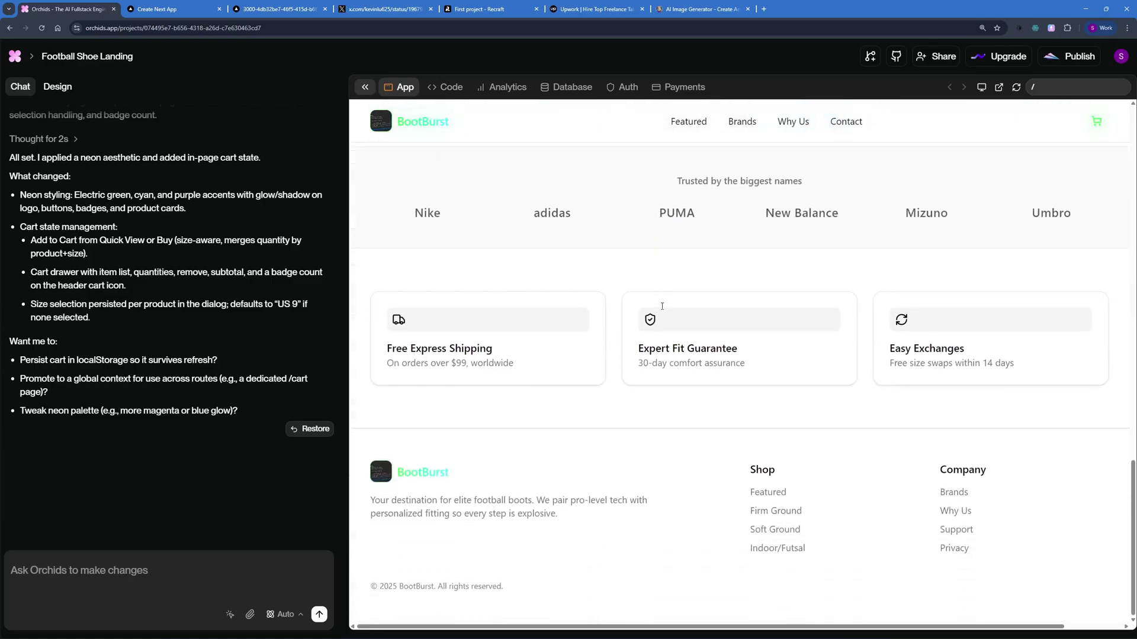
pyautogui.scroll(15, 691, 318)
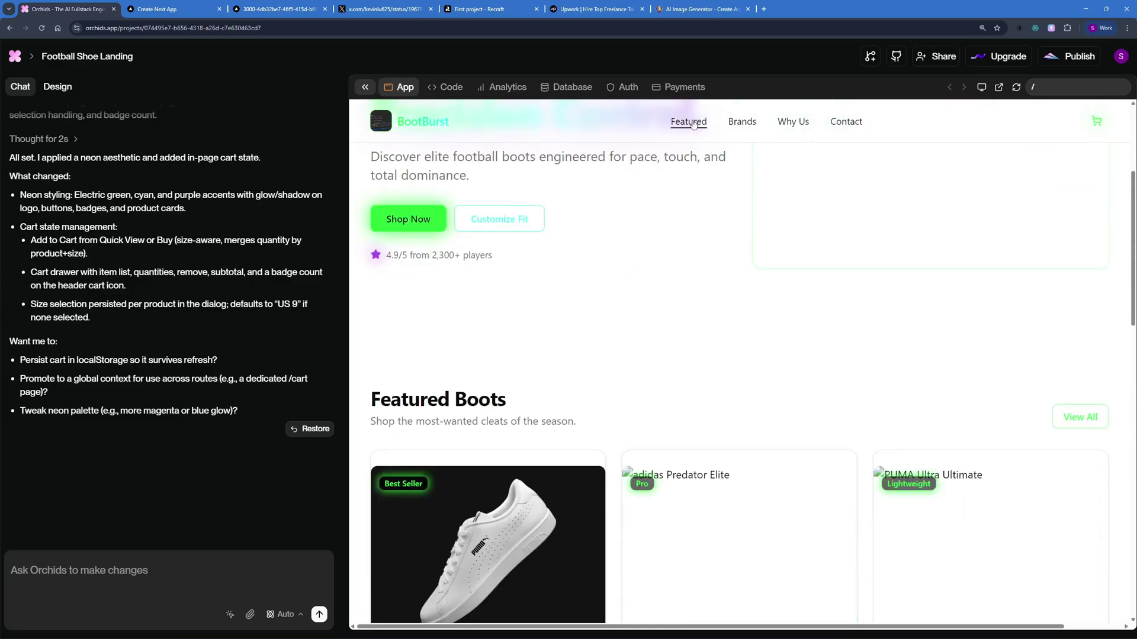
pyautogui.click(689, 122)
pyautogui.click(846, 122)
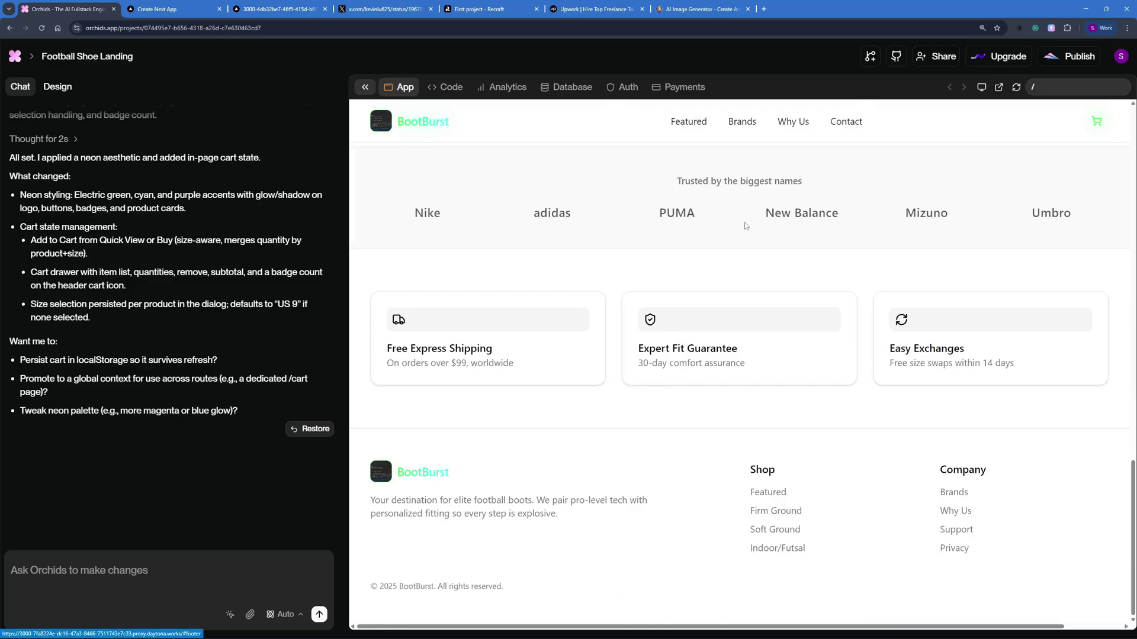
pyautogui.scroll(4, 737, 228)
pyautogui.scroll(10, 716, 233)
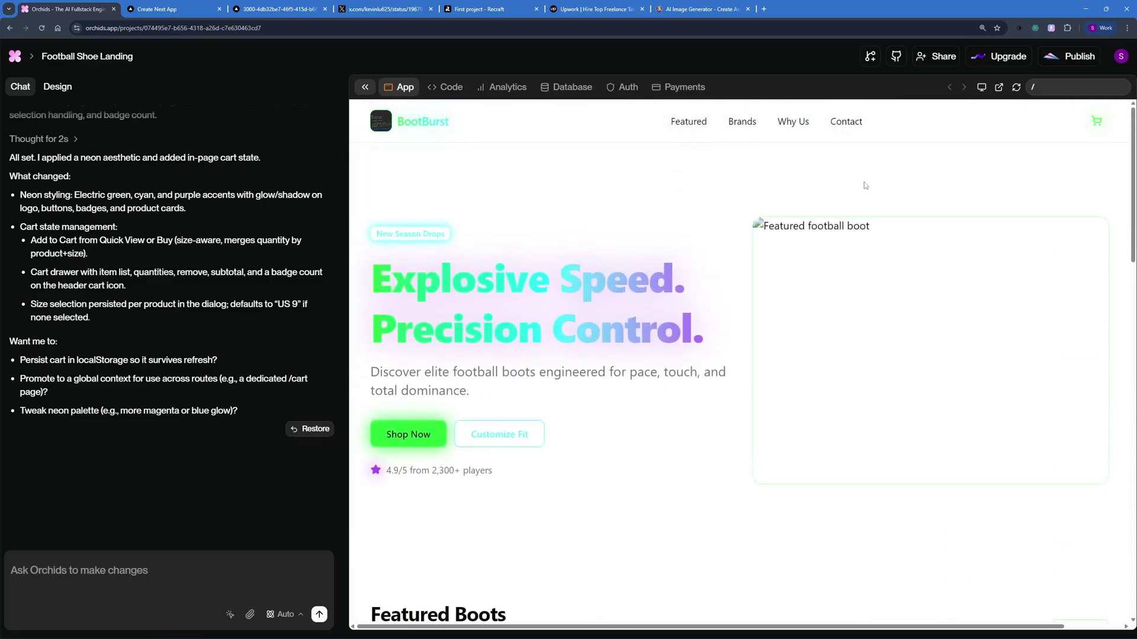
pyautogui.click(999, 87)
pyautogui.scroll(-3, 503, 348)
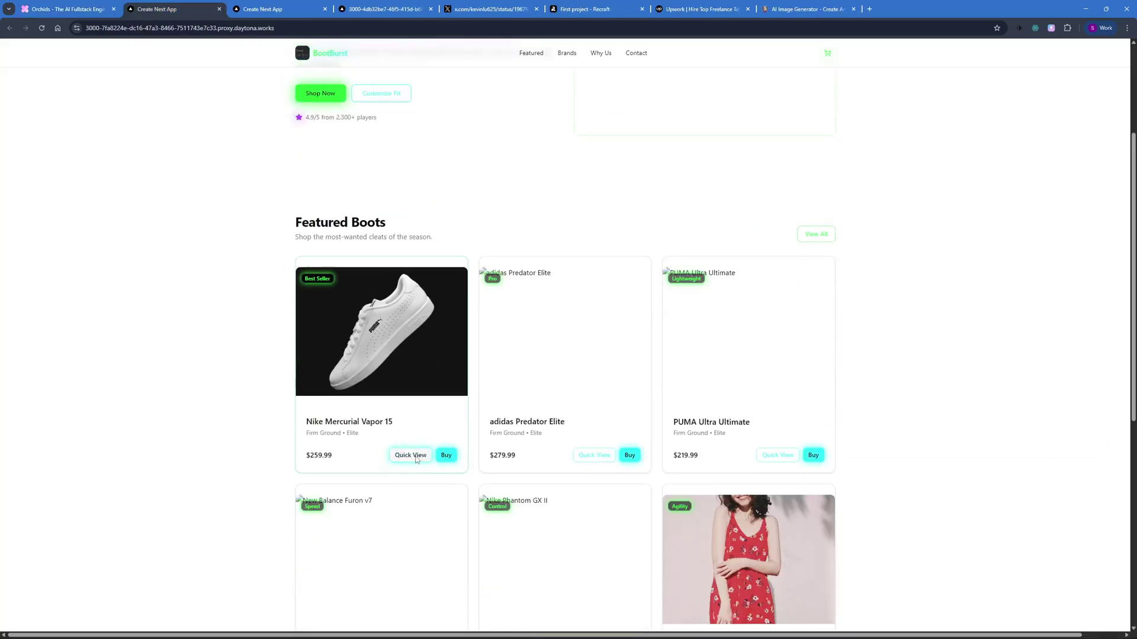
# Add the Nike Mercurial Vapor 15 ($259.99) to the cart from Quick View, then close the cart and modal.
pyautogui.click(417, 459)
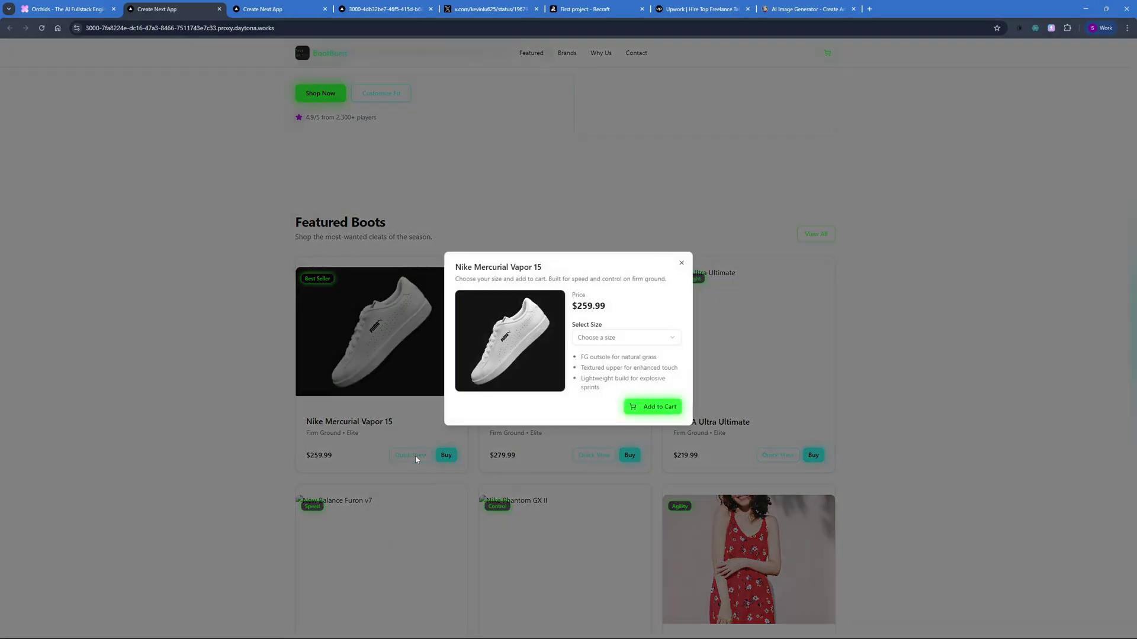
pyautogui.click(626, 410)
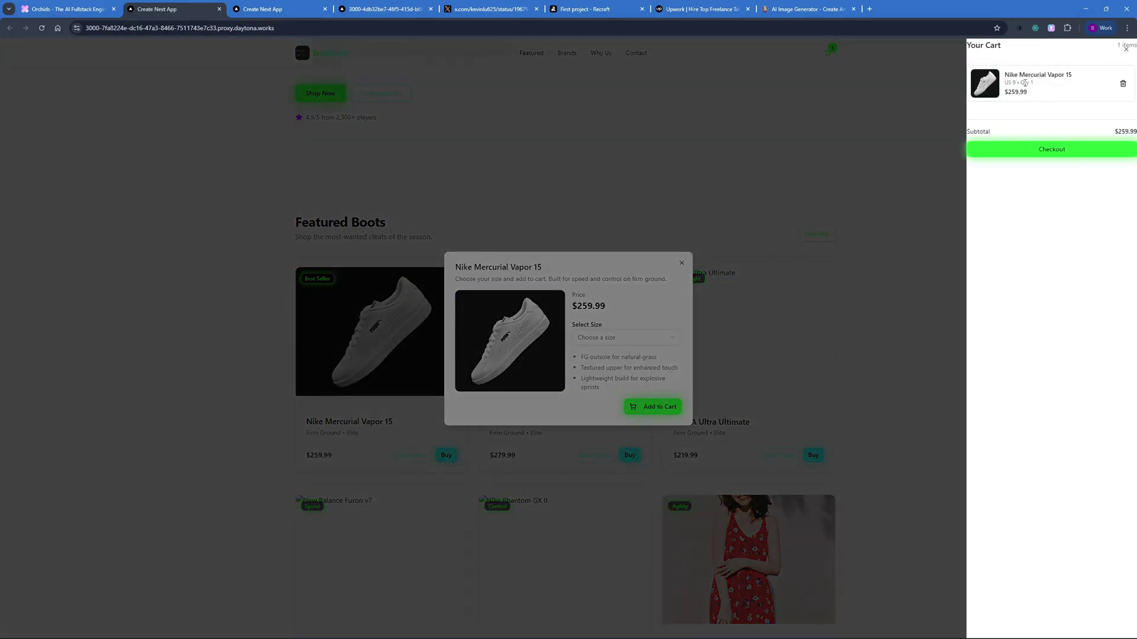
pyautogui.click(1126, 50)
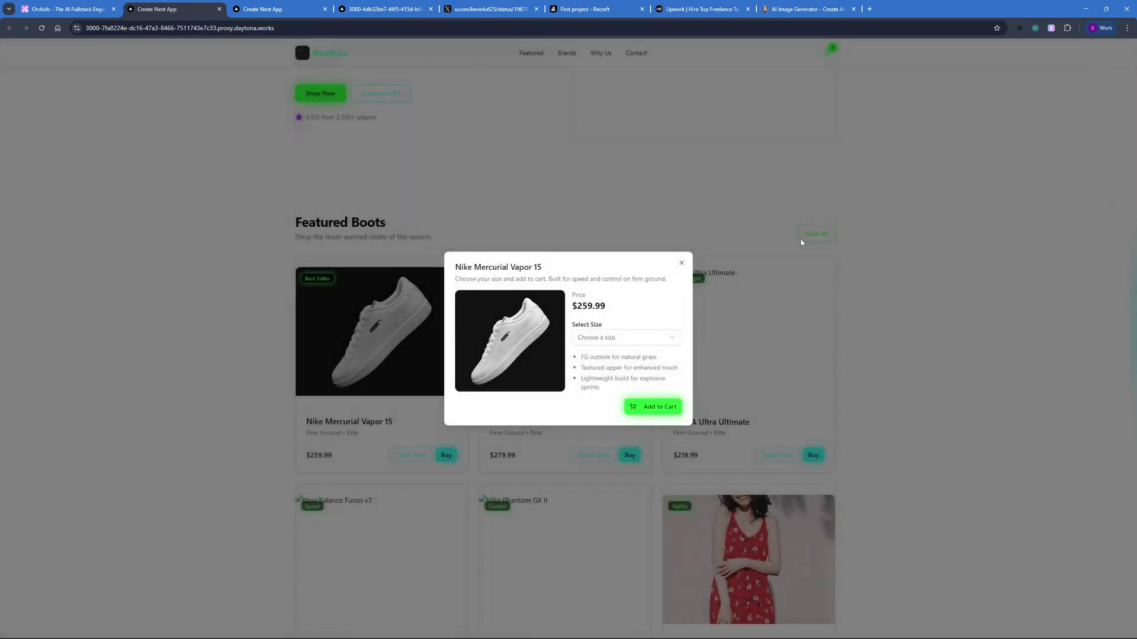
pyautogui.click(680, 264)
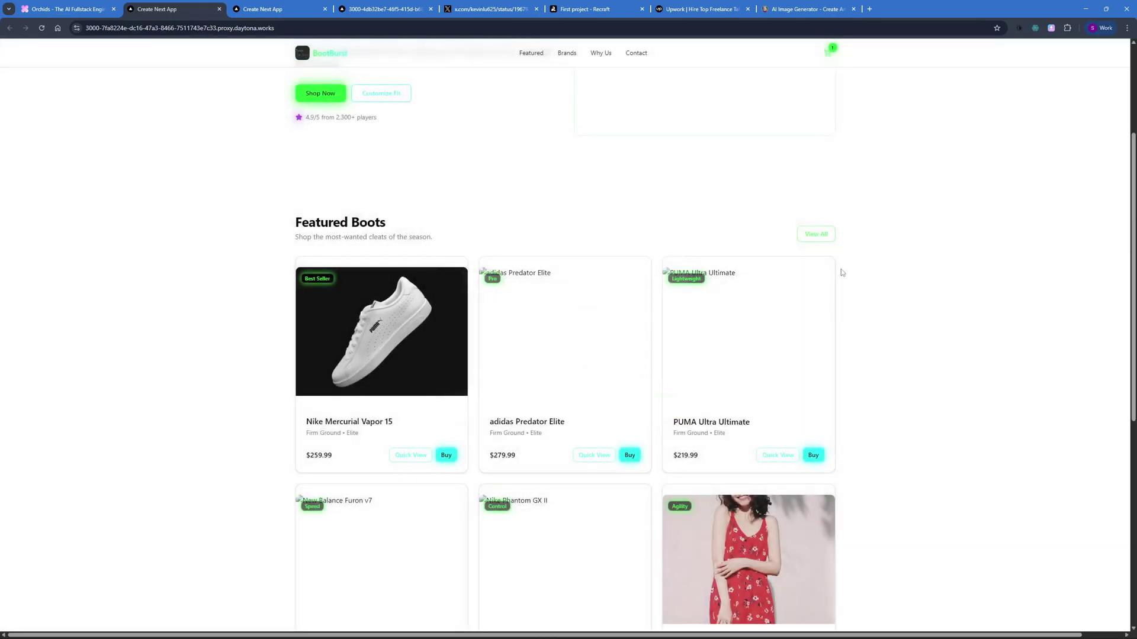
pyautogui.scroll(3, 608, 217)
pyautogui.hotkey('ctrl', '1')
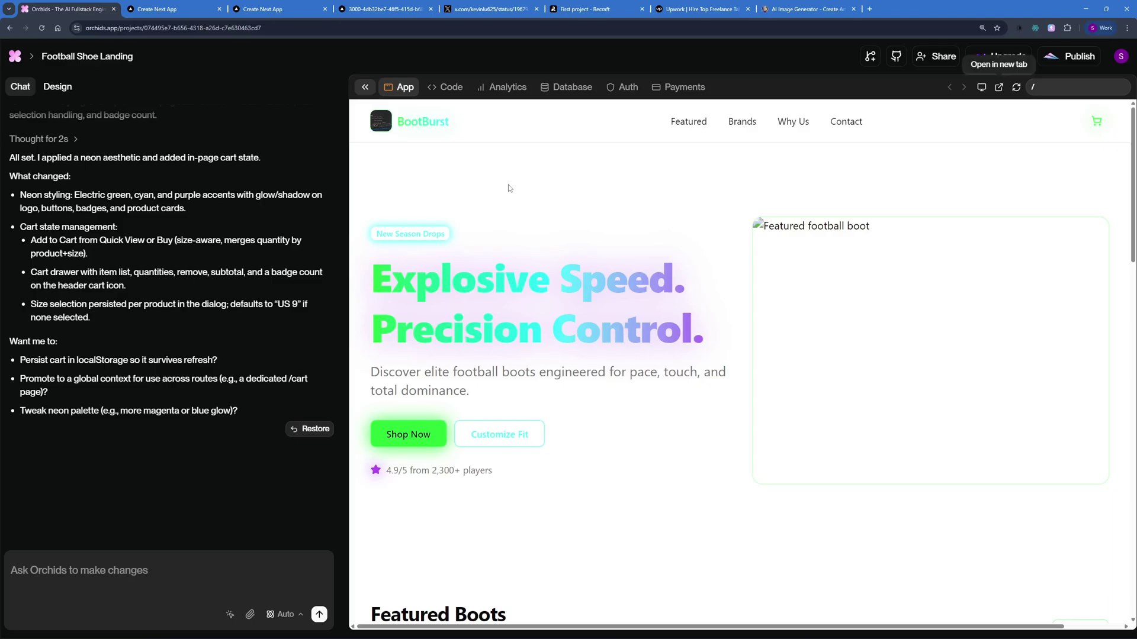
pyautogui.click(452, 88)
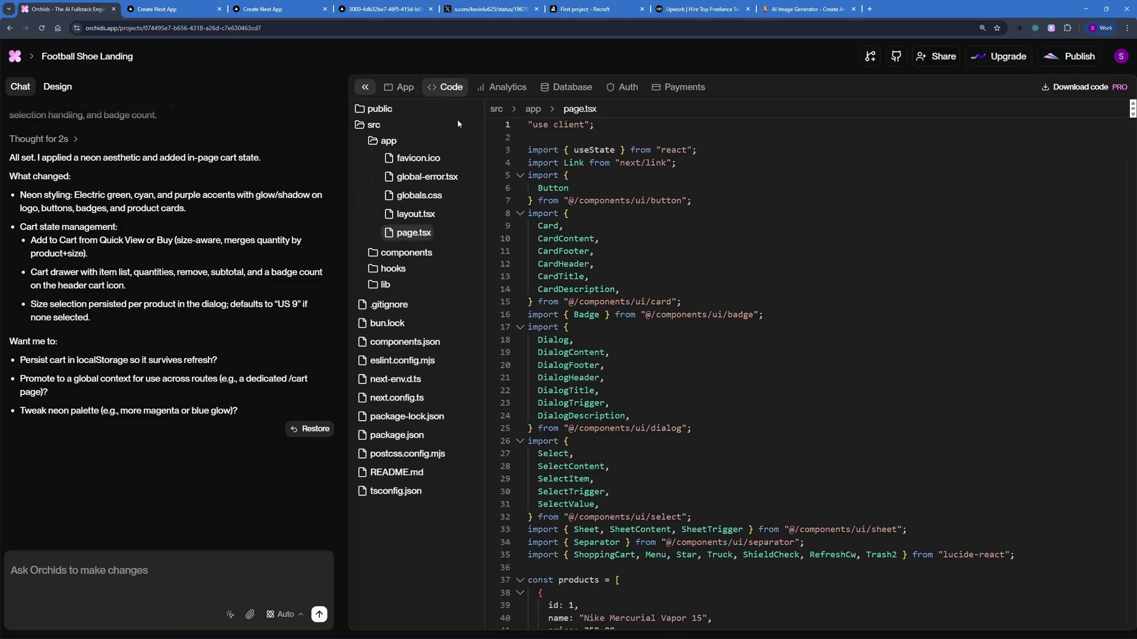
pyautogui.click(567, 88)
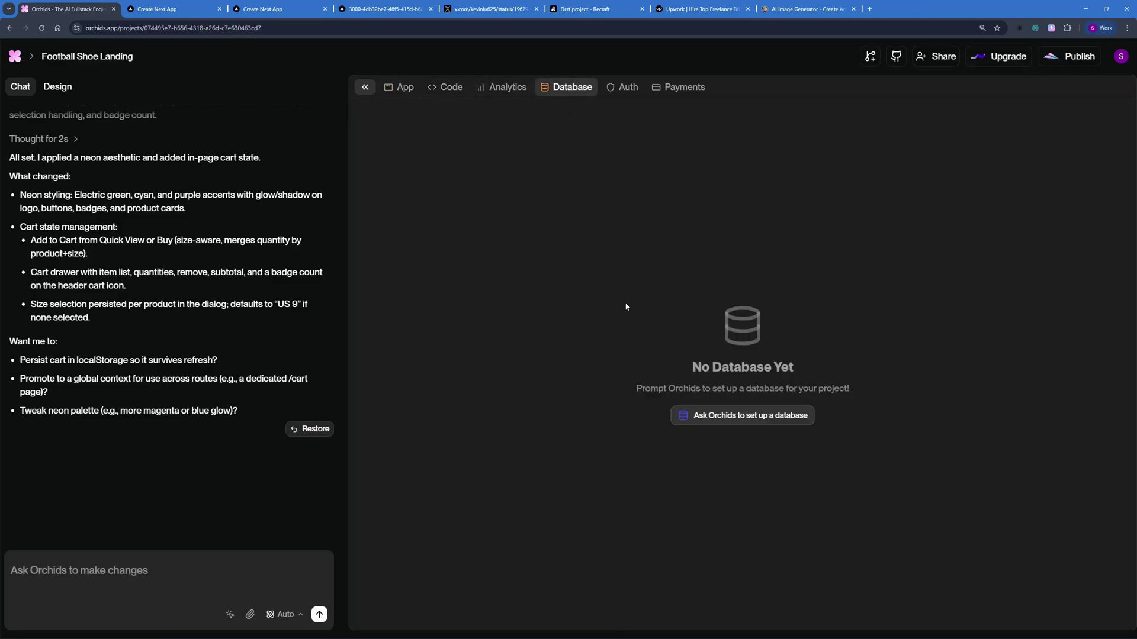
pyautogui.click(628, 89)
pyautogui.click(678, 89)
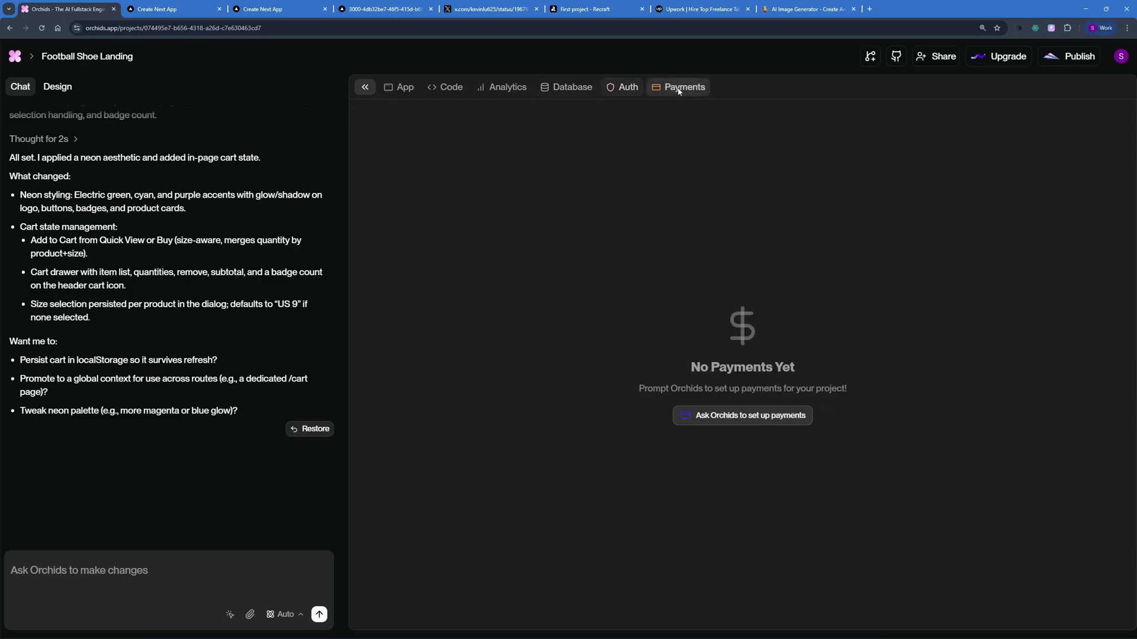
pyautogui.click(400, 87)
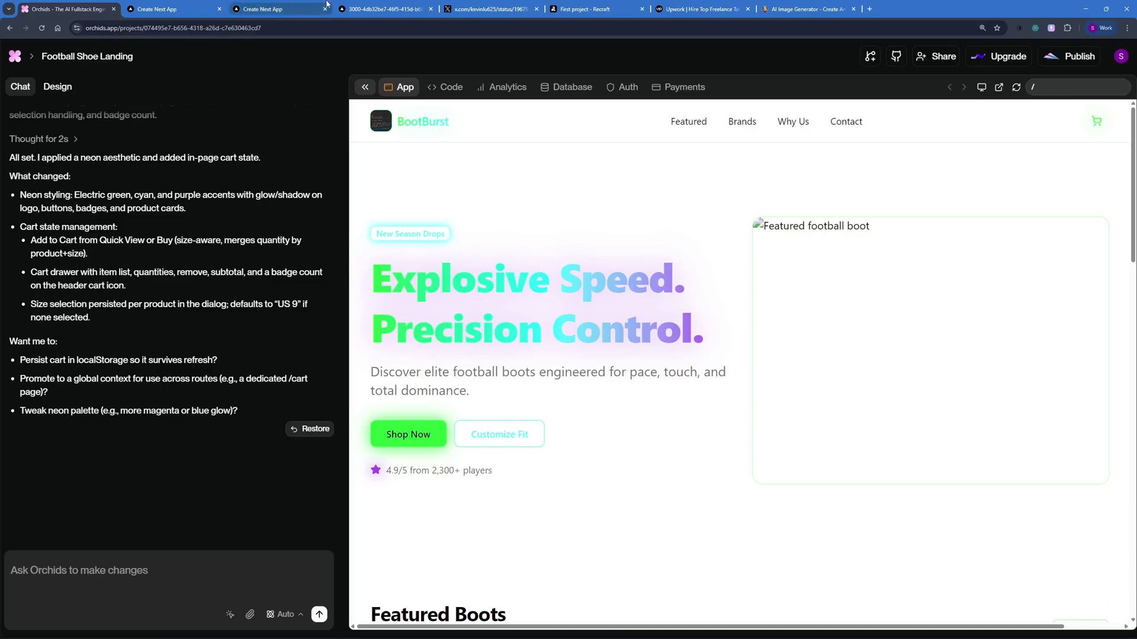
pyautogui.click(486, 9)
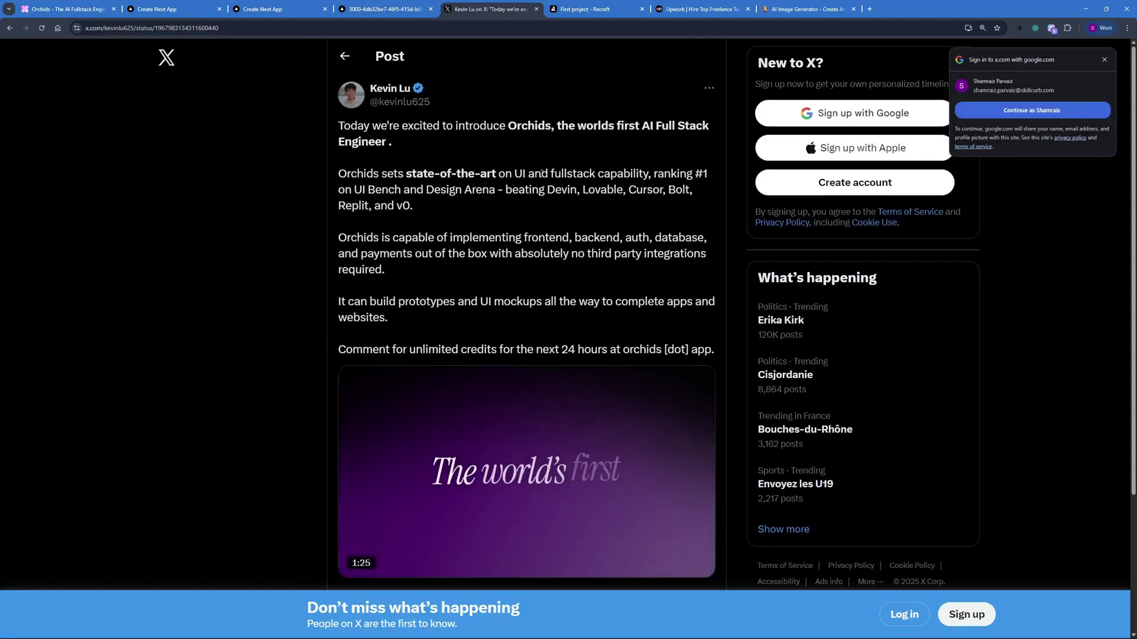
pyautogui.hotkey('ctrl', '1')
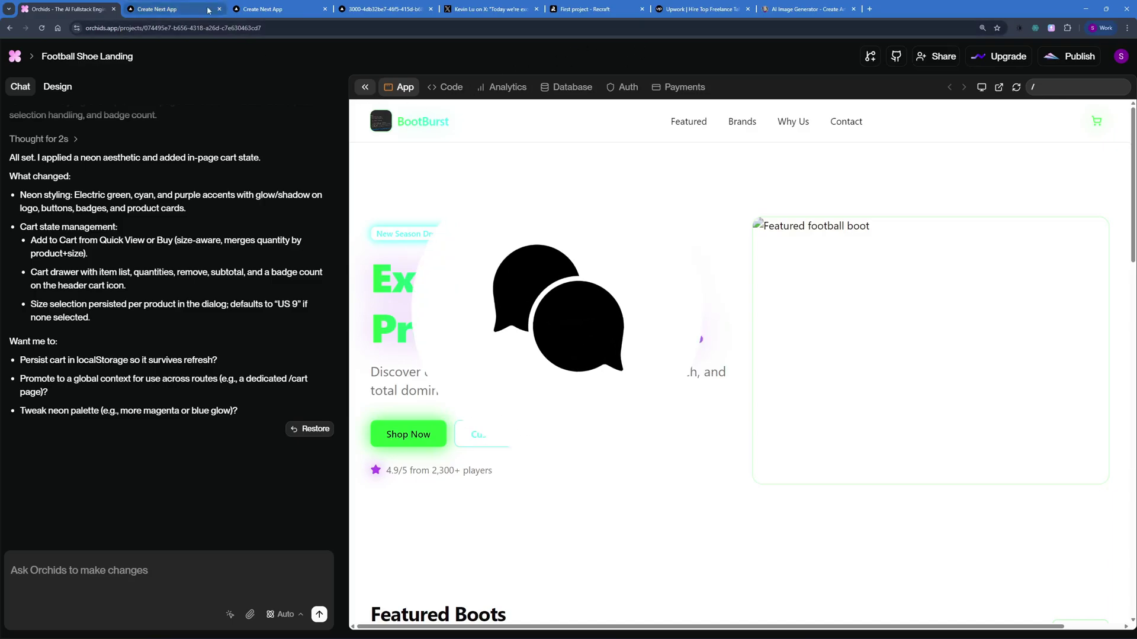
# Switch to the Create Next App tab and scroll past the six boots, brand strip and guarantees.
pyautogui.click(186, 4)
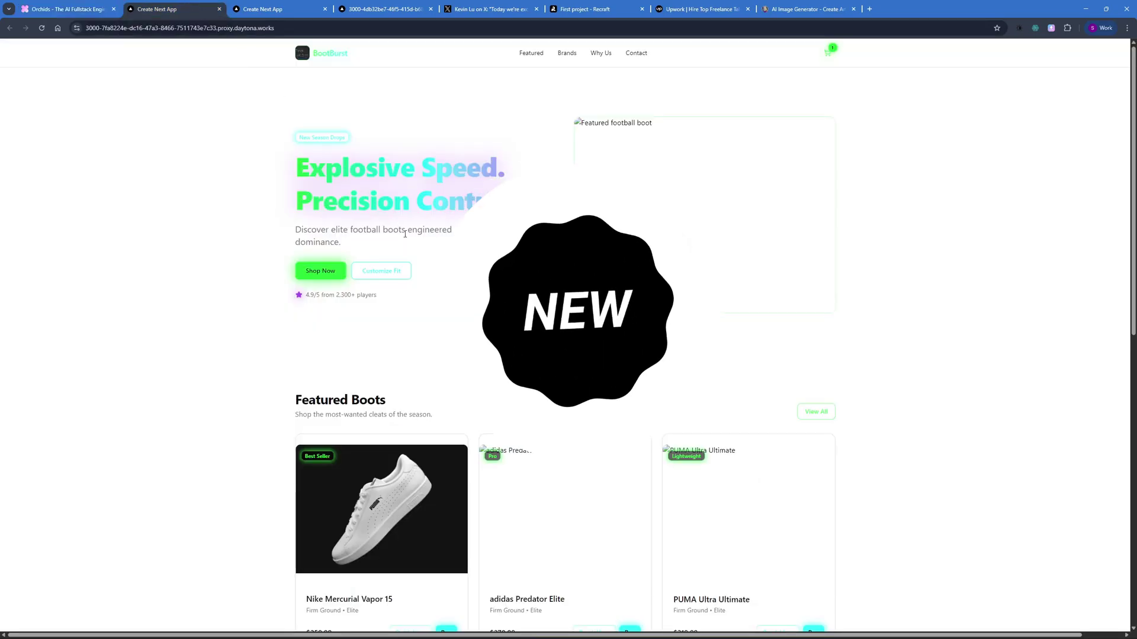
pyautogui.scroll(-4, 402, 241)
pyautogui.scroll(-6, 401, 241)
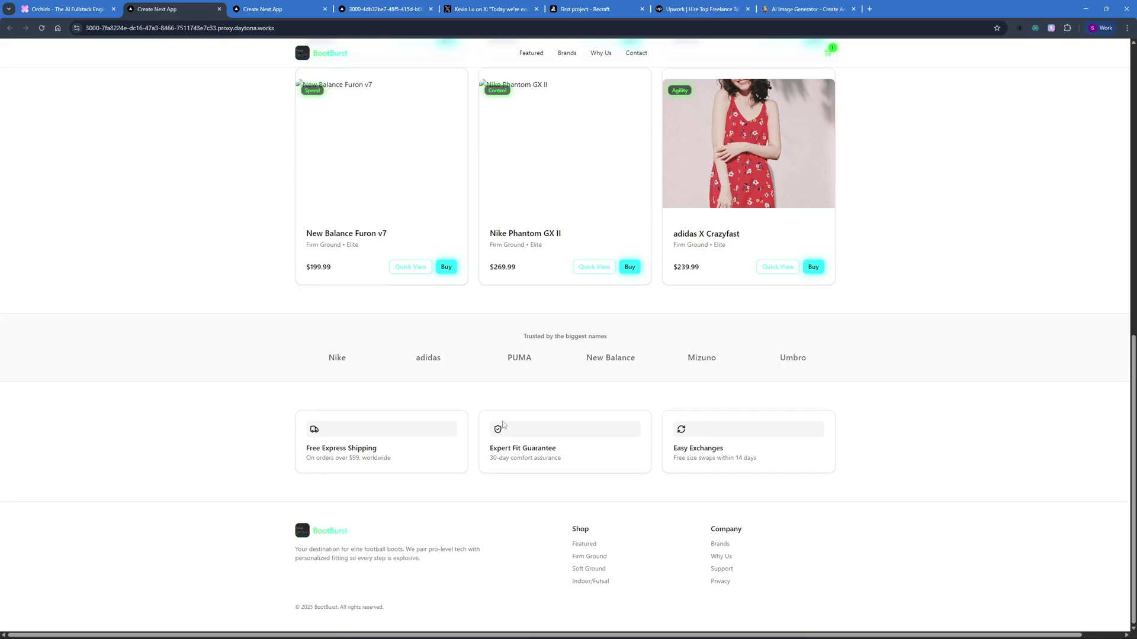
pyautogui.scroll(5, 519, 355)
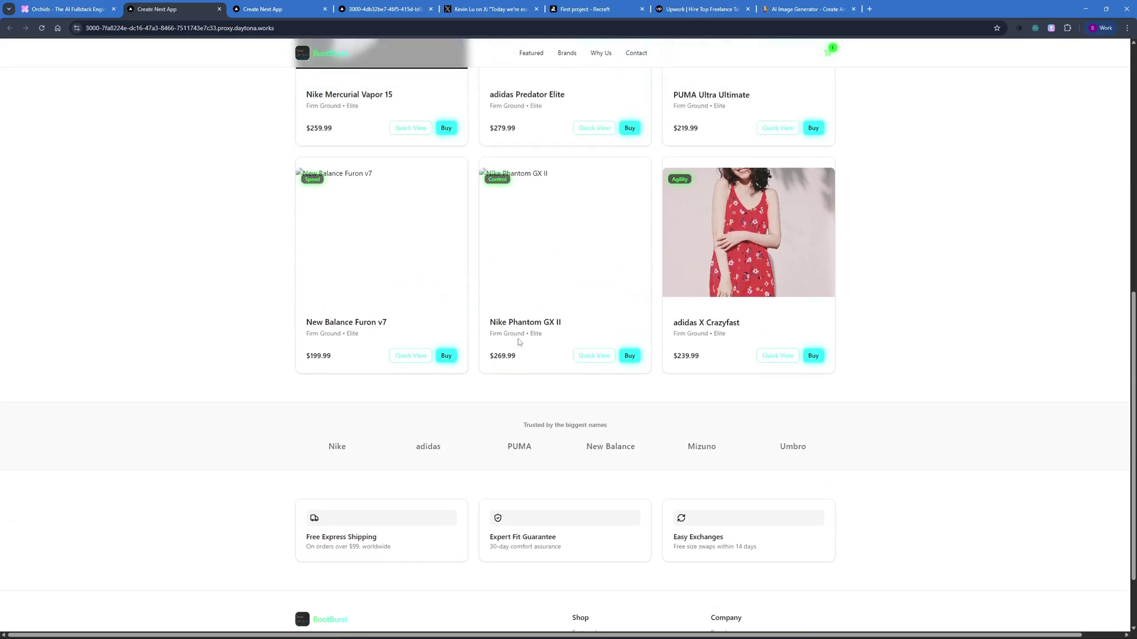